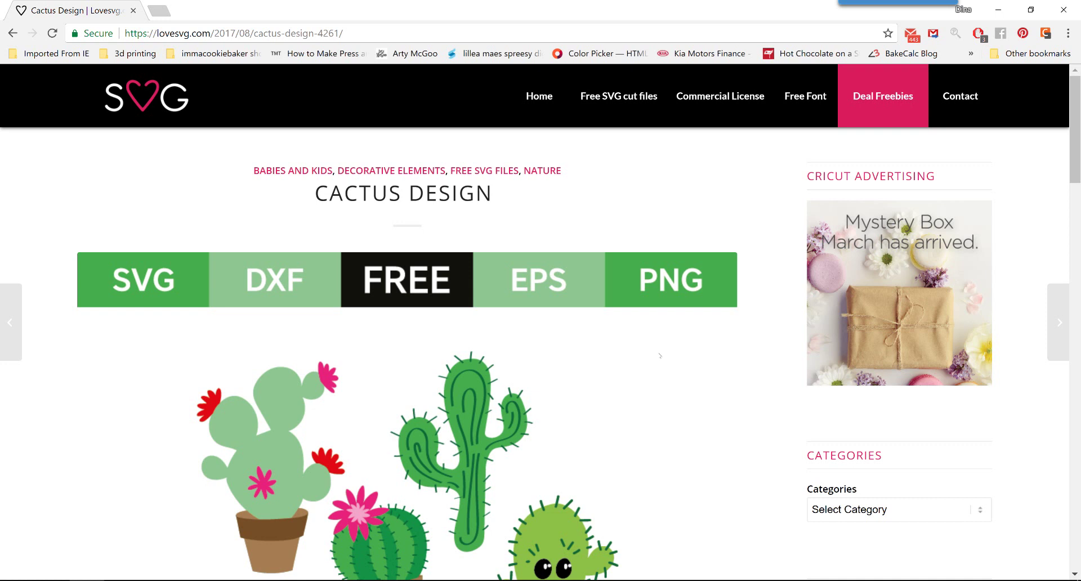
Step: Scroll past the cactus image to the Description listing the zip's SVG, DXF, EPS and PNG files
{"action": "scroll", "coordinate": [665, 338], "scroll_direction": "down", "scroll_amount": 5}
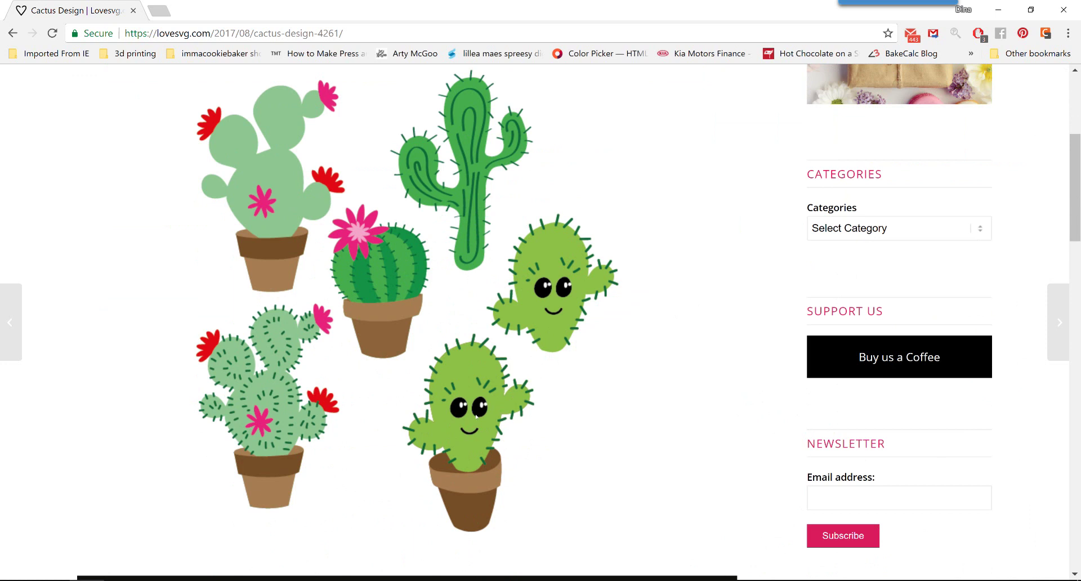
{"action": "scroll", "coordinate": [657, 295], "scroll_direction": "down", "scroll_amount": 4}
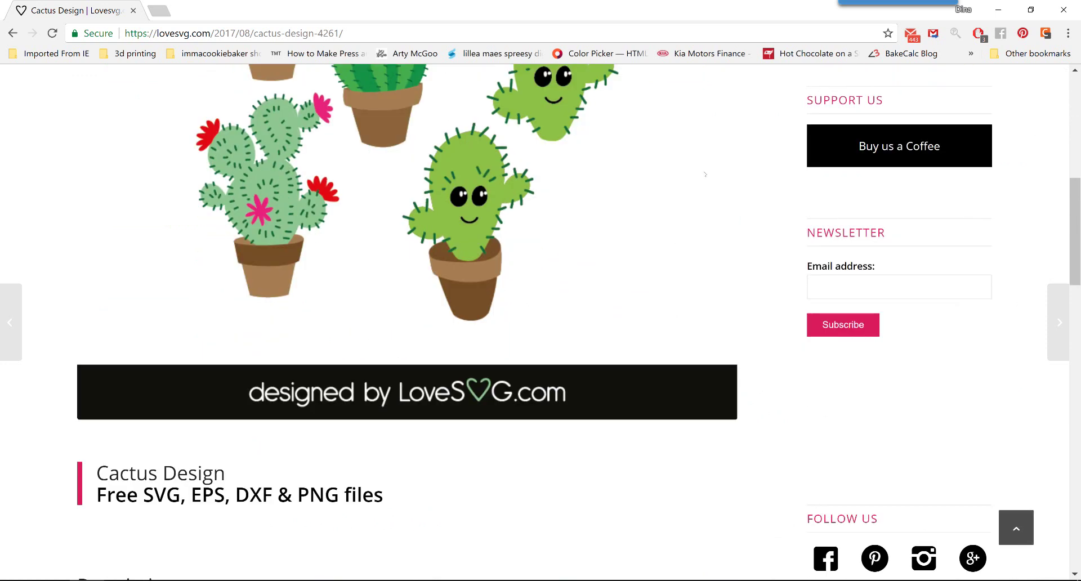
{"action": "scroll", "coordinate": [705, 175], "scroll_direction": "up", "scroll_amount": 1}
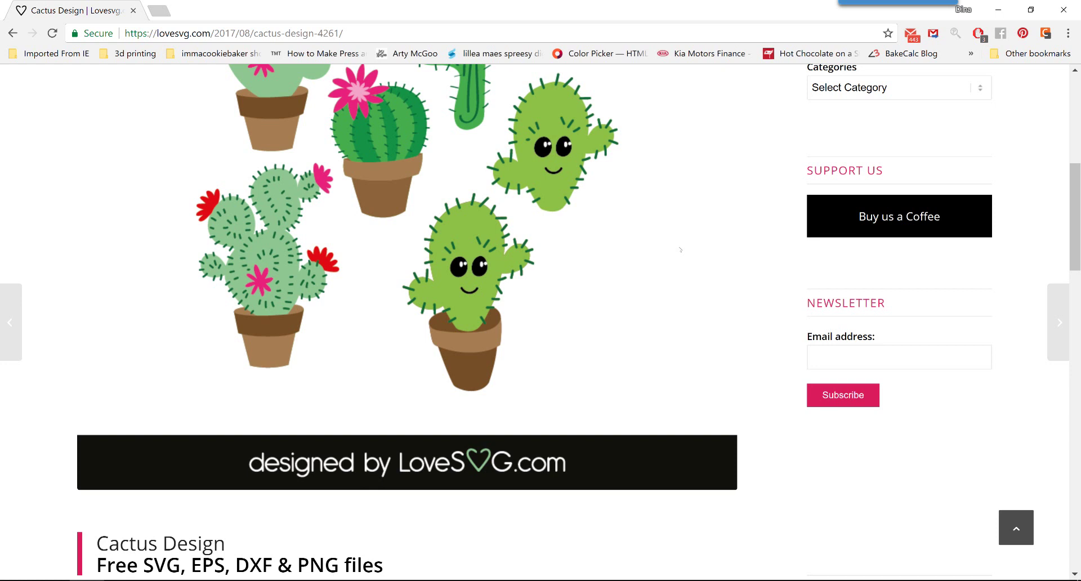
{"action": "scroll", "coordinate": [681, 250], "scroll_direction": "down", "scroll_amount": 7}
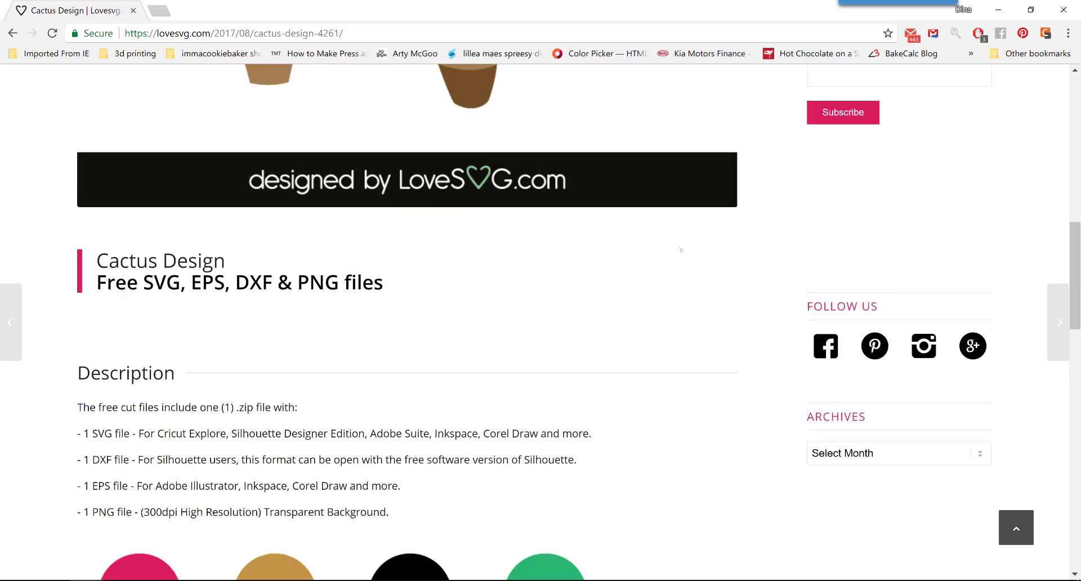
{"action": "scroll", "coordinate": [681, 249], "scroll_direction": "down", "scroll_amount": 1}
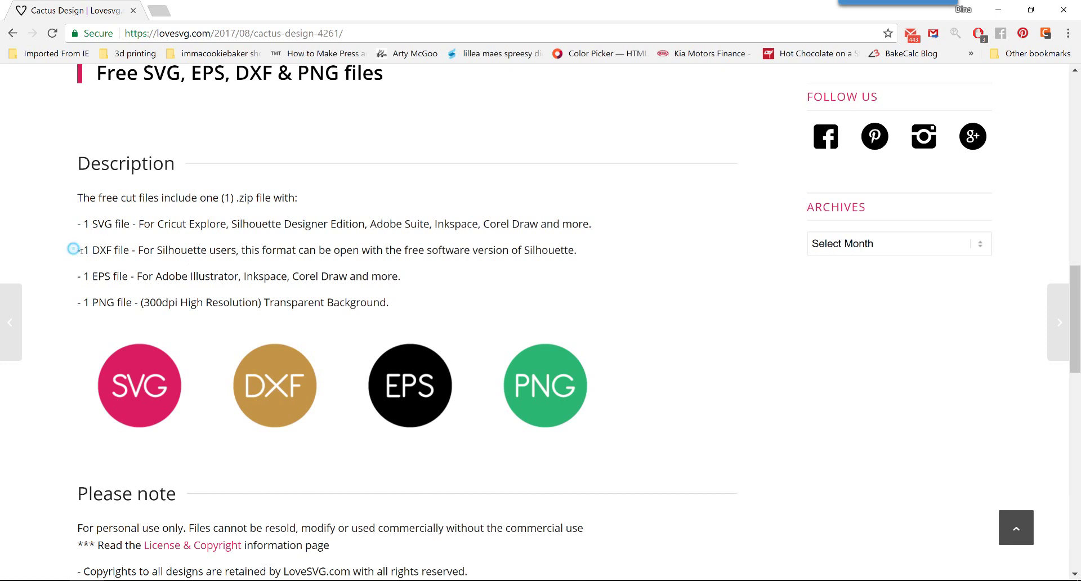
{"action": "mouse_move", "coordinate": [74, 248]}
{"action": "left_mouse_down"}
{"action": "mouse_move", "coordinate": [108, 250]}
{"action": "mouse_move", "coordinate": [86, 250]}
{"action": "left_mouse_up"}
{"action": "left_click", "coordinate": [108, 250]}
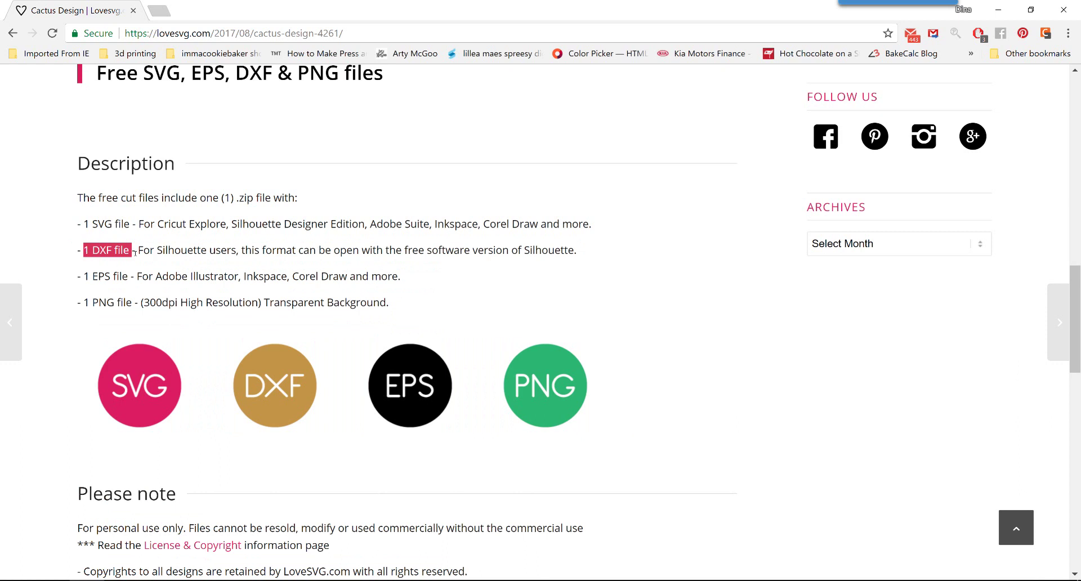
{"action": "mouse_move", "coordinate": [162, 387]}
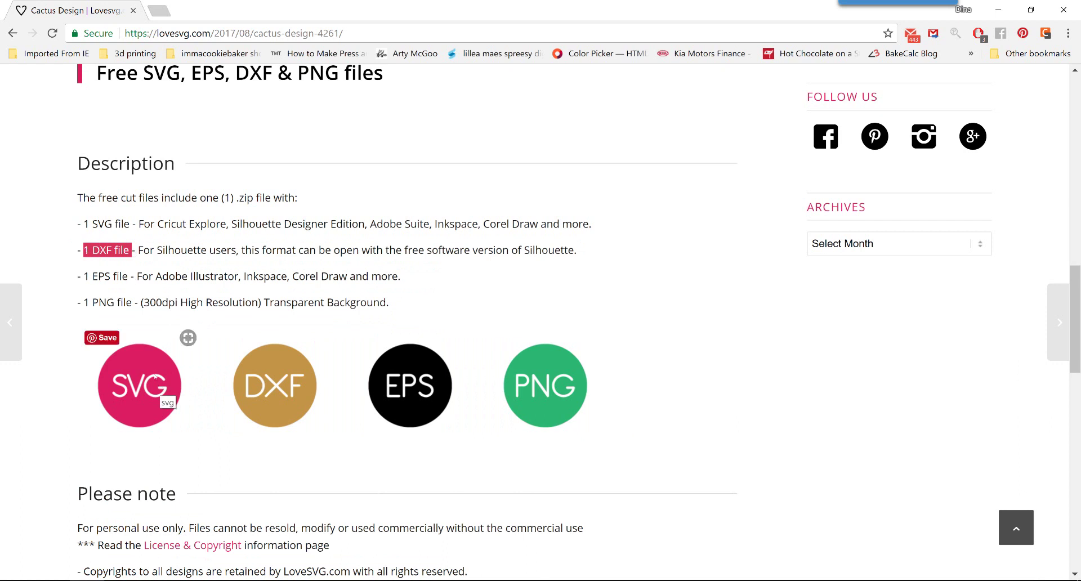
{"action": "left_click", "coordinate": [79, 223]}
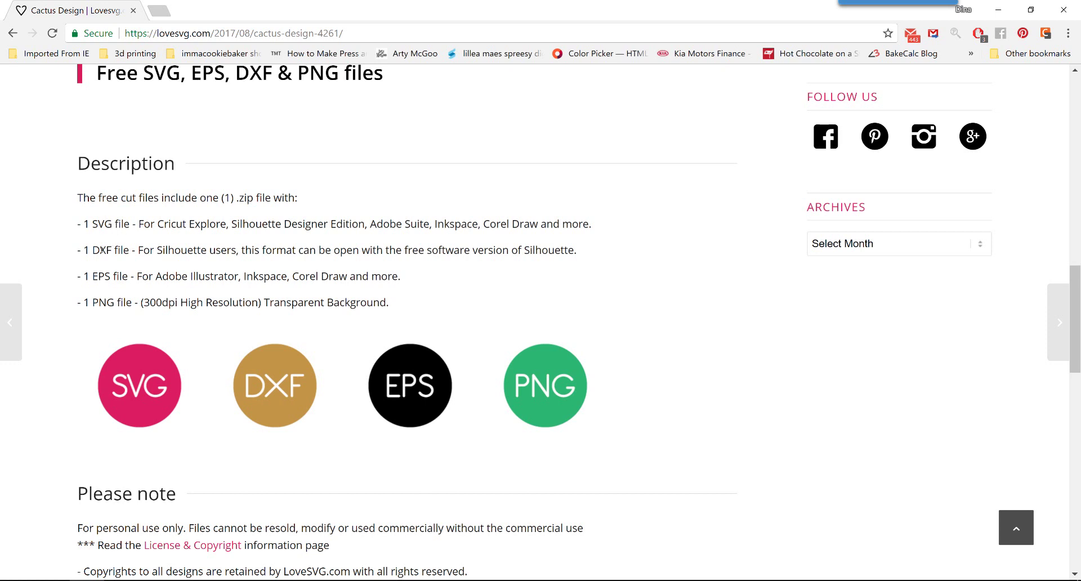
Step: Download Cactus_4261.zip from the Cactus Design page and save it to the Downloads folder
{"action": "scroll", "coordinate": [272, 264], "scroll_direction": "down", "scroll_amount": 7}
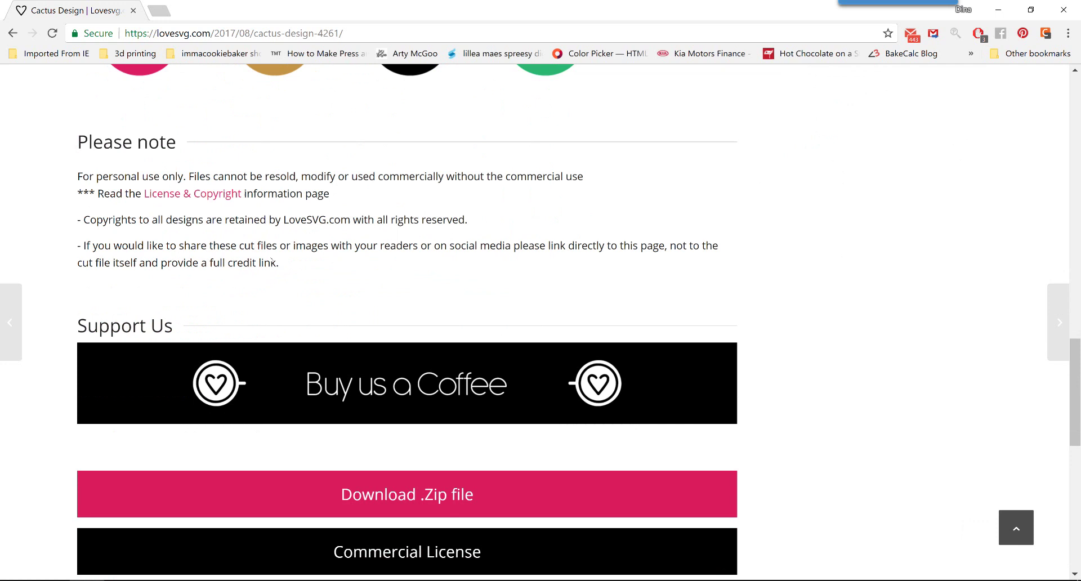
{"action": "scroll", "coordinate": [271, 260], "scroll_direction": "down", "scroll_amount": 1}
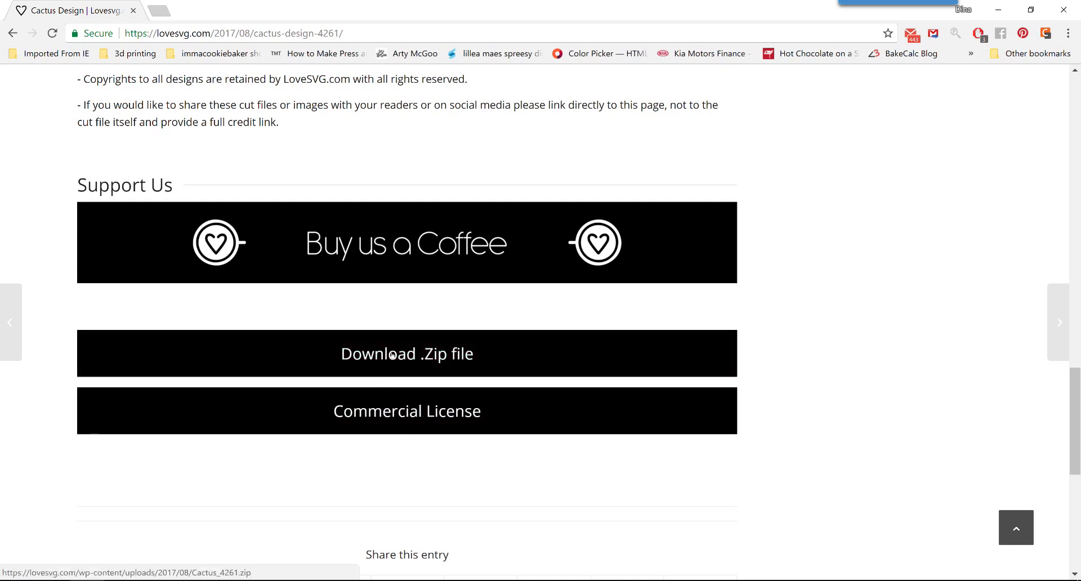
{"action": "left_click", "coordinate": [392, 355]}
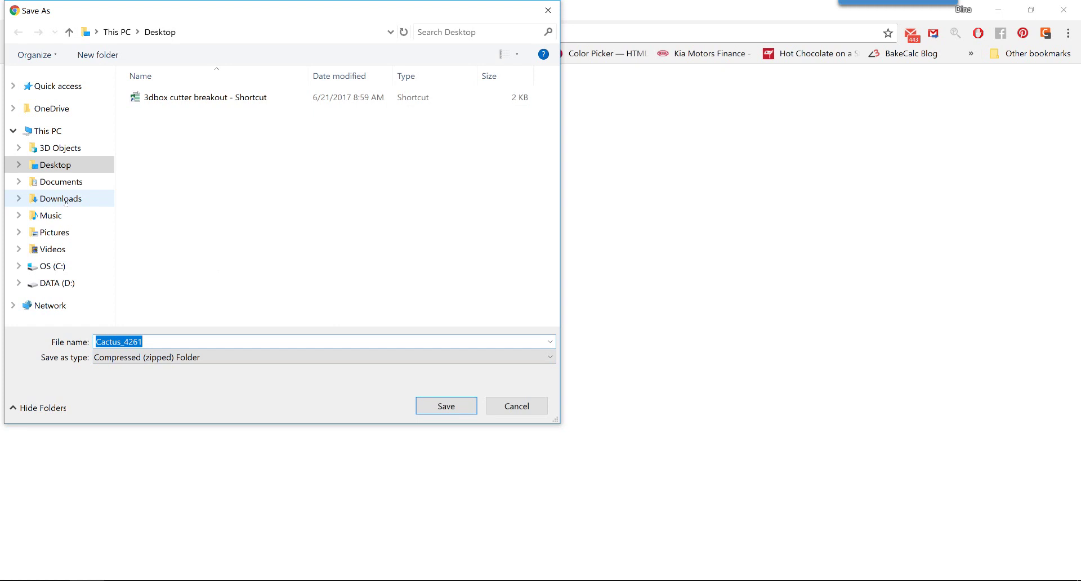
{"action": "left_click", "coordinate": [61, 200]}
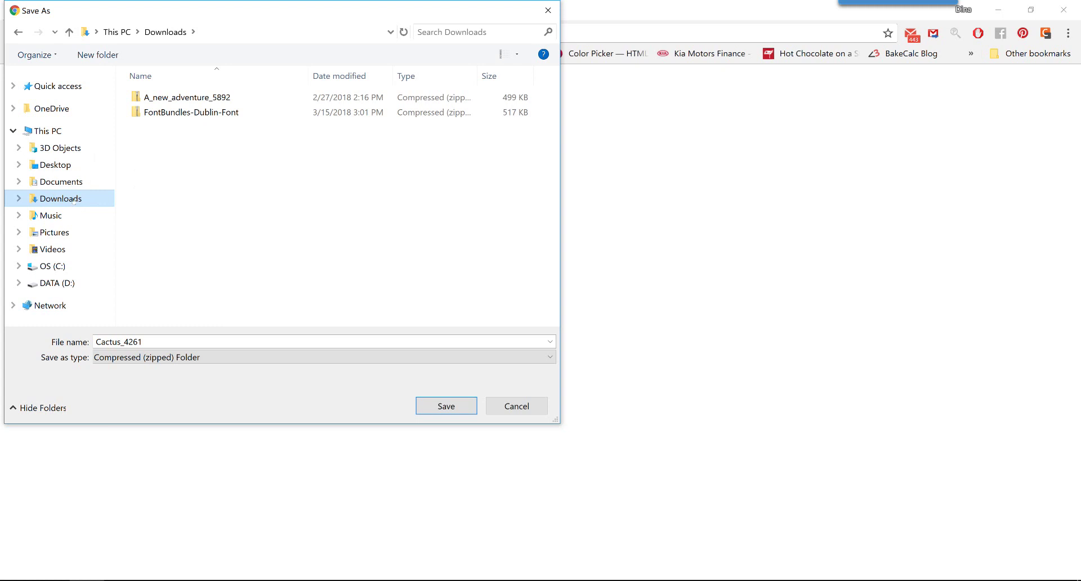
{"action": "left_click", "coordinate": [446, 406]}
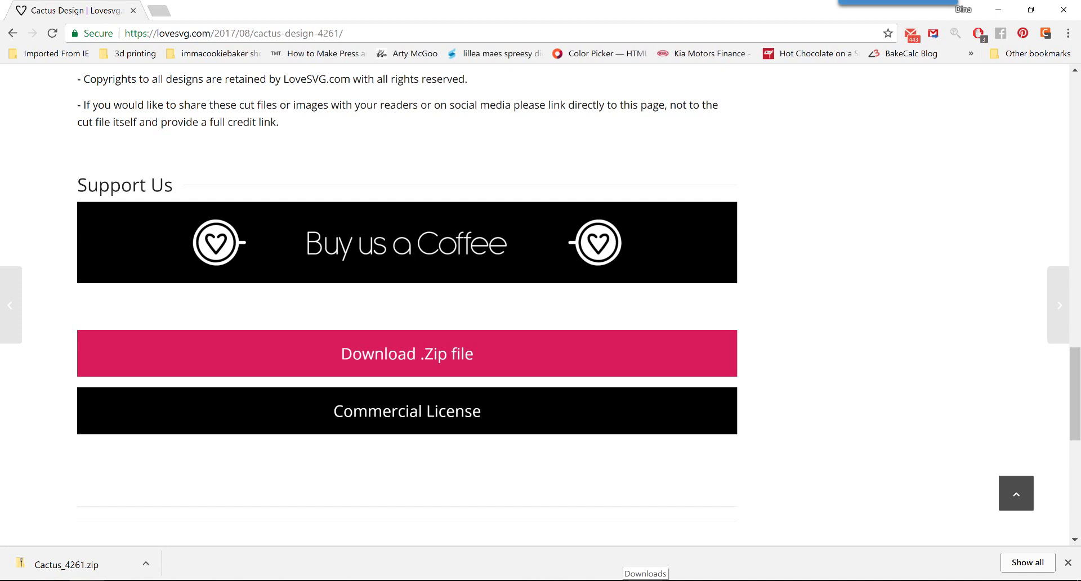
Step: Extract the downloaded Cactus_4261 zip into a Cactus_4261 folder
{"action": "left_click", "coordinate": [645, 568]}
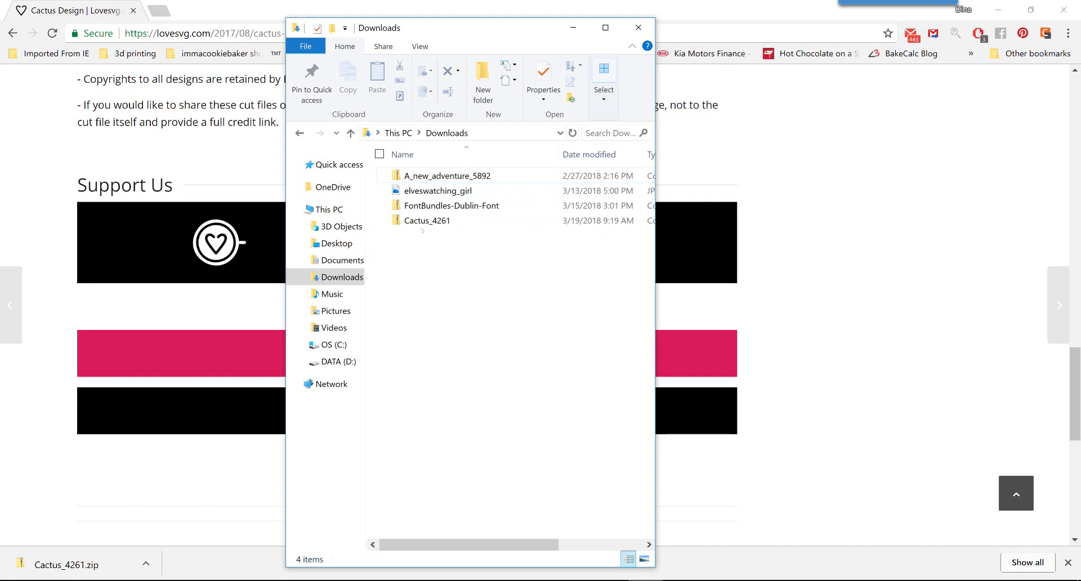
{"action": "right_click", "coordinate": [422, 221]}
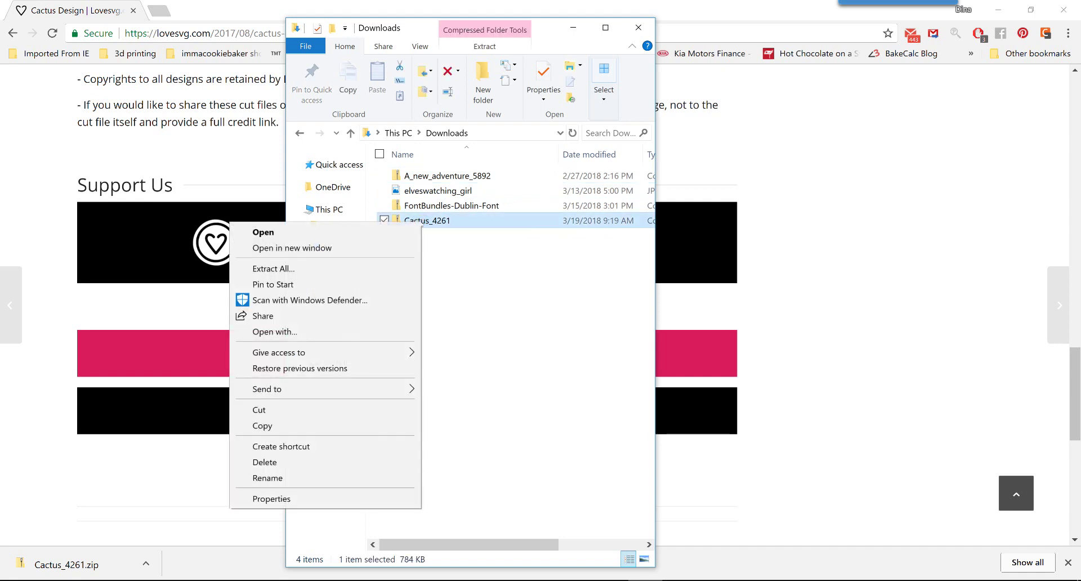
{"action": "left_click", "coordinate": [307, 269]}
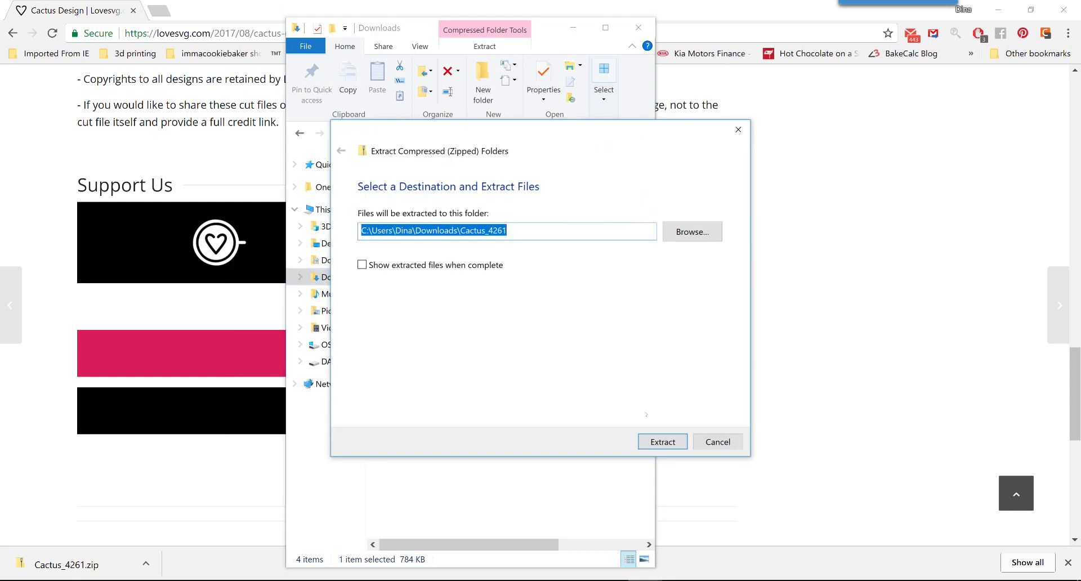
{"action": "left_click", "coordinate": [660, 444]}
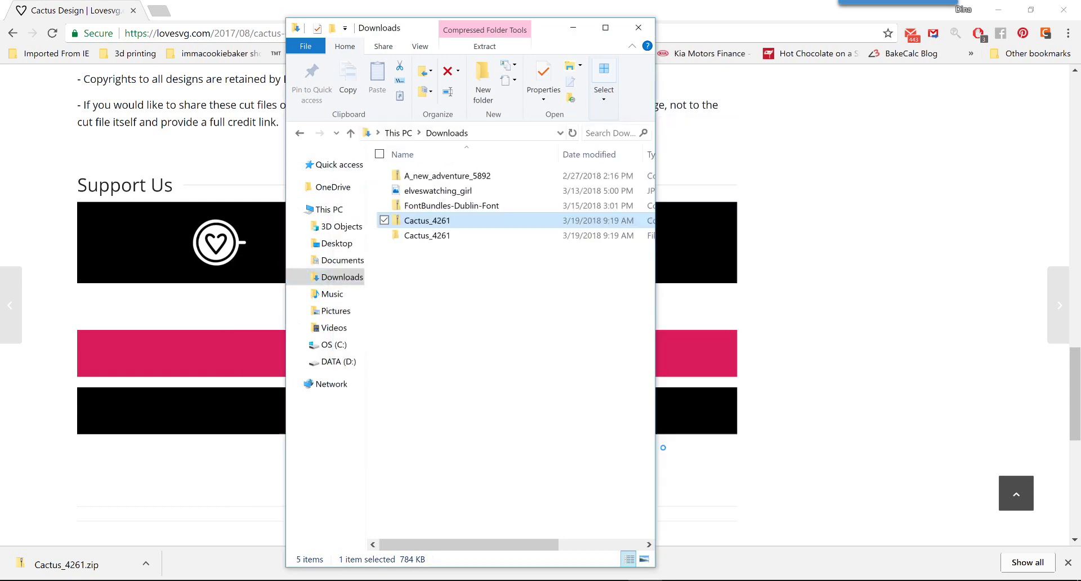
Step: Open Cactus_4261\Cactus_4261 to see the DXF, EPS, PNG and SVG design files
{"action": "left_click", "coordinate": [419, 250]}
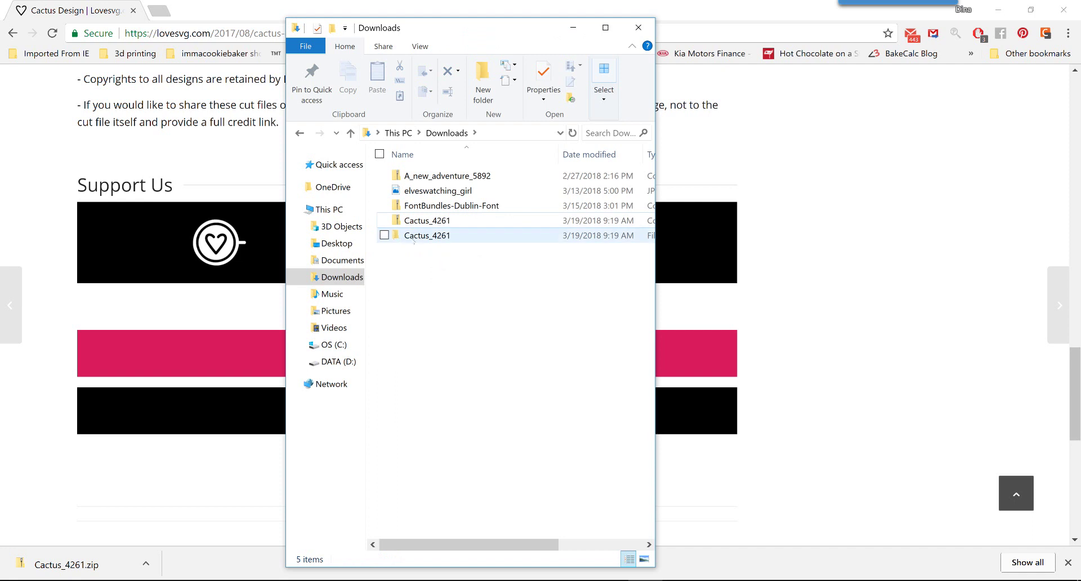
{"action": "double_click", "coordinate": [414, 236]}
{"action": "double_click", "coordinate": [427, 175]}
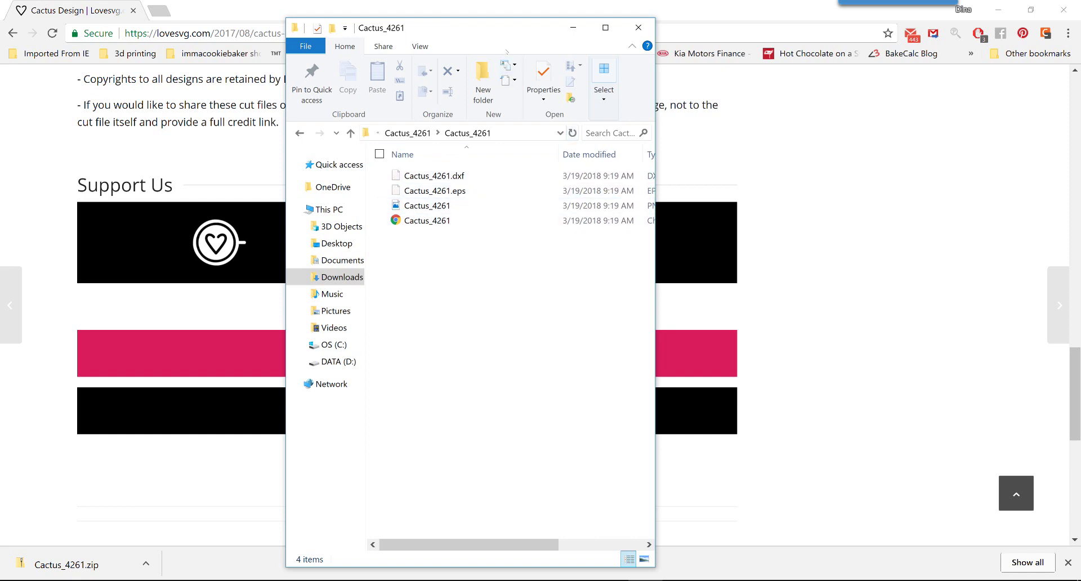
Step: Open the Cactus_4261 PNG from Downloads\Cactus_4261\Cactus_4261 in a new Silhouette Studio tab
{"action": "left_click", "coordinate": [998, 10]}
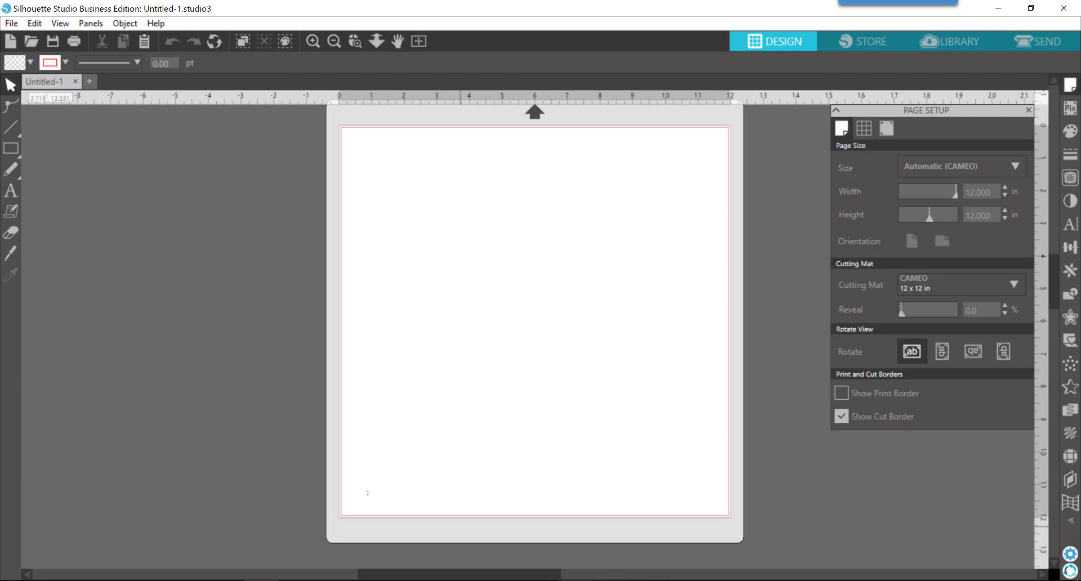
{"action": "left_click", "coordinate": [11, 23]}
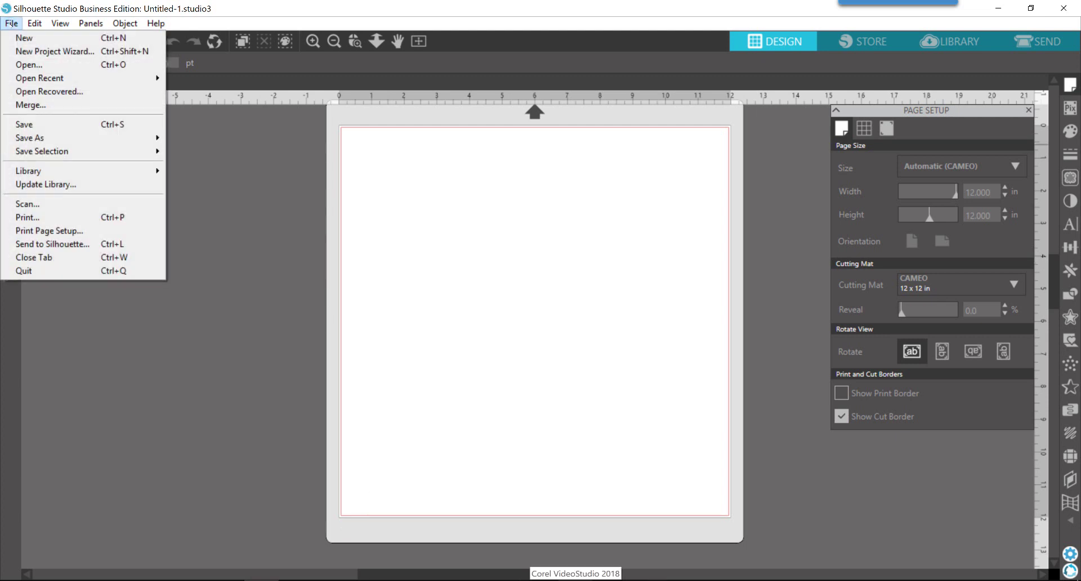
{"action": "left_click", "coordinate": [24, 65]}
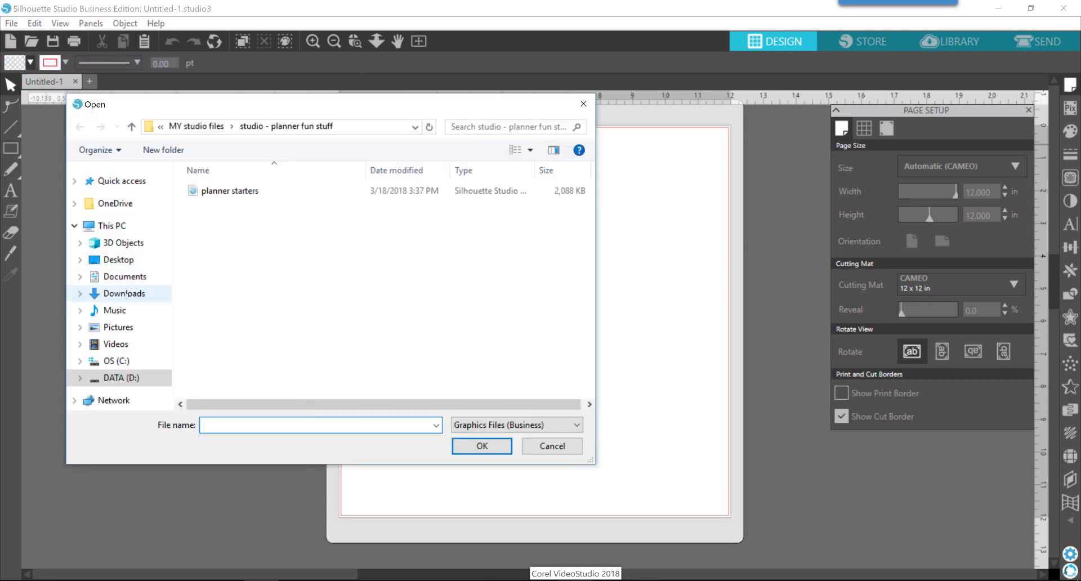
{"action": "left_click", "coordinate": [125, 294]}
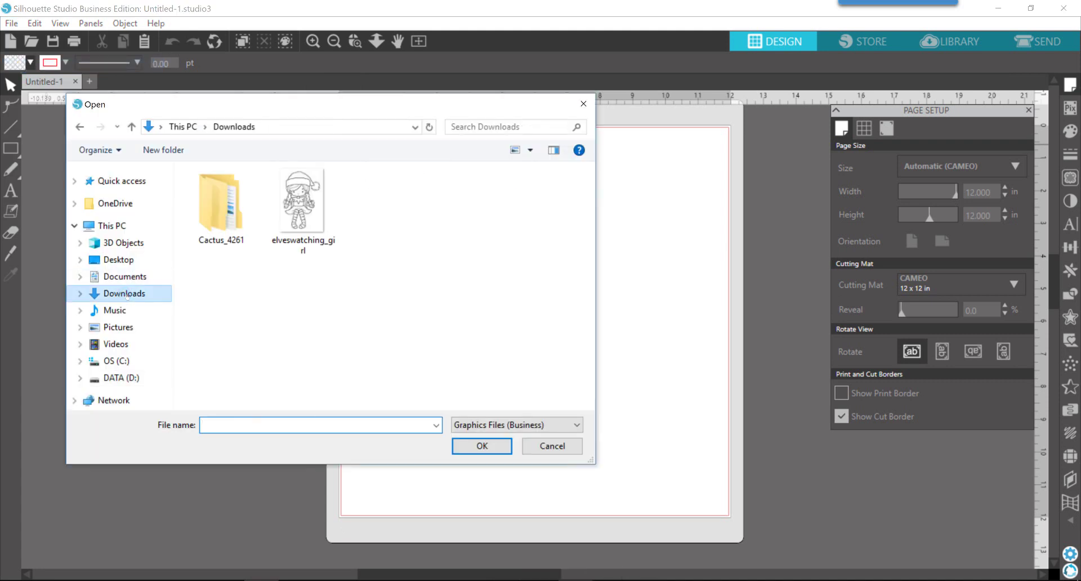
{"action": "double_click", "coordinate": [219, 200]}
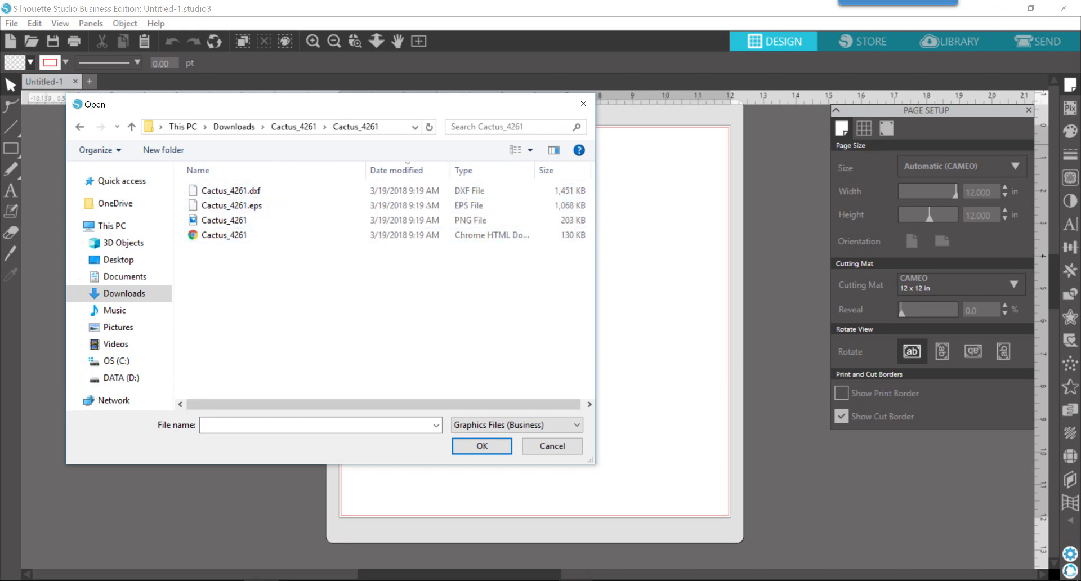
{"action": "left_click", "coordinate": [445, 221]}
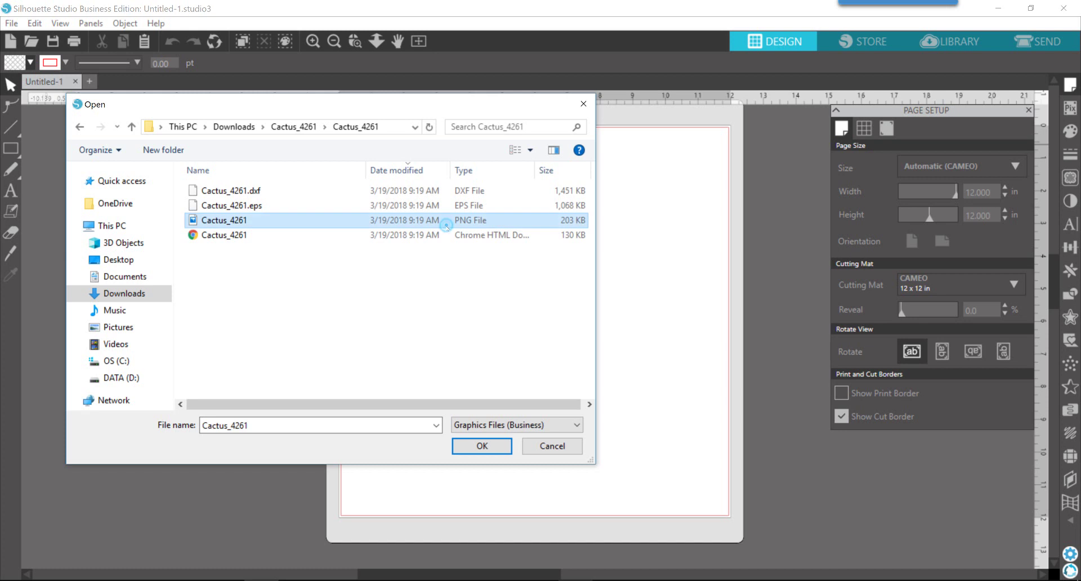
{"action": "left_click", "coordinate": [471, 447]}
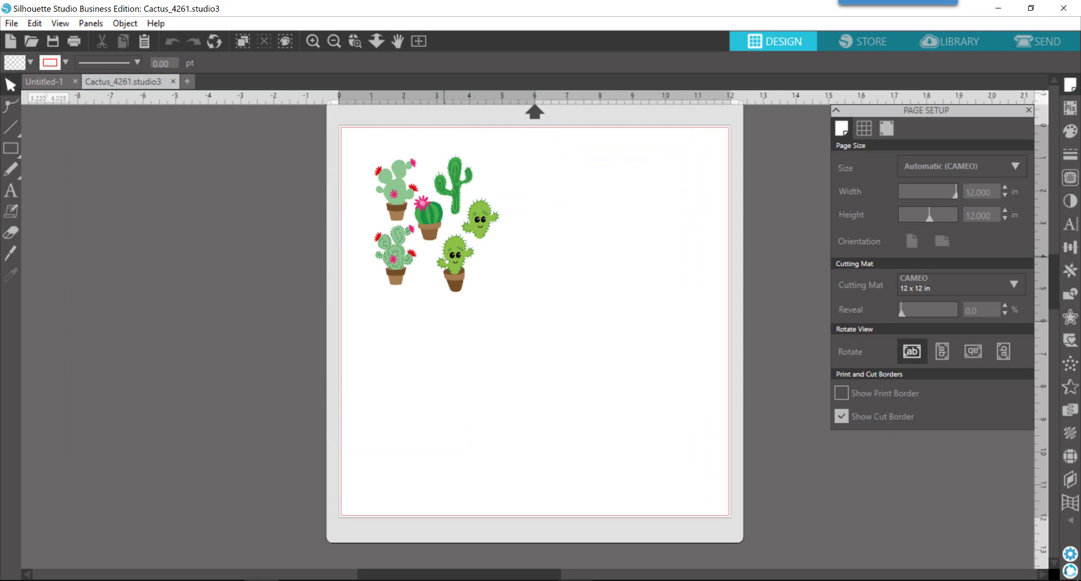
Step: Move the 6.000 in cactus image off the cutting mat to its left
{"action": "left_click", "coordinate": [465, 261]}
{"action": "left_click_drag", "start_coordinate": [465, 260], "coordinate": [225, 268]}
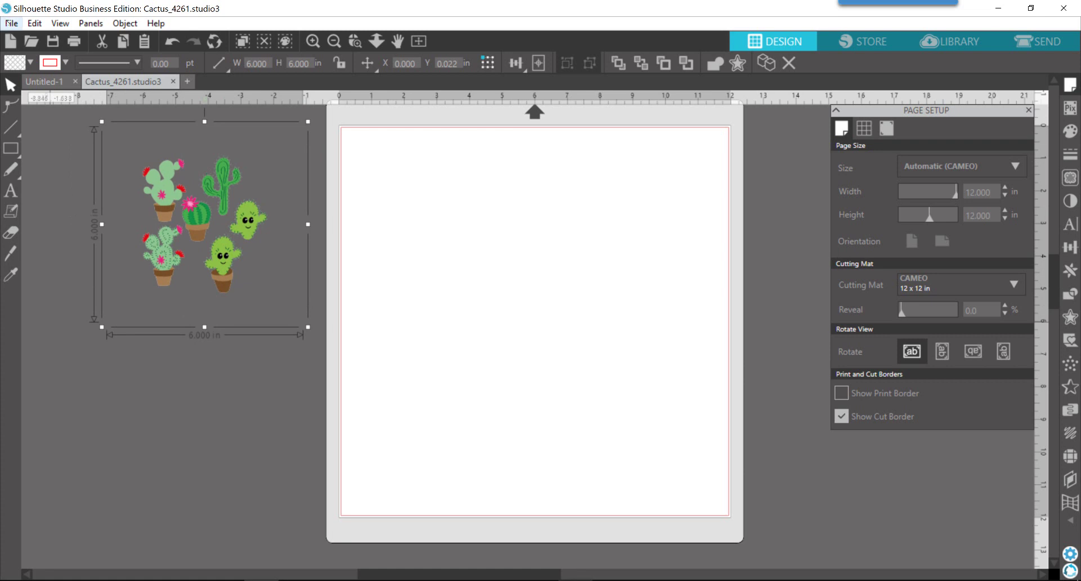
{"action": "left_click", "coordinate": [10, 24]}
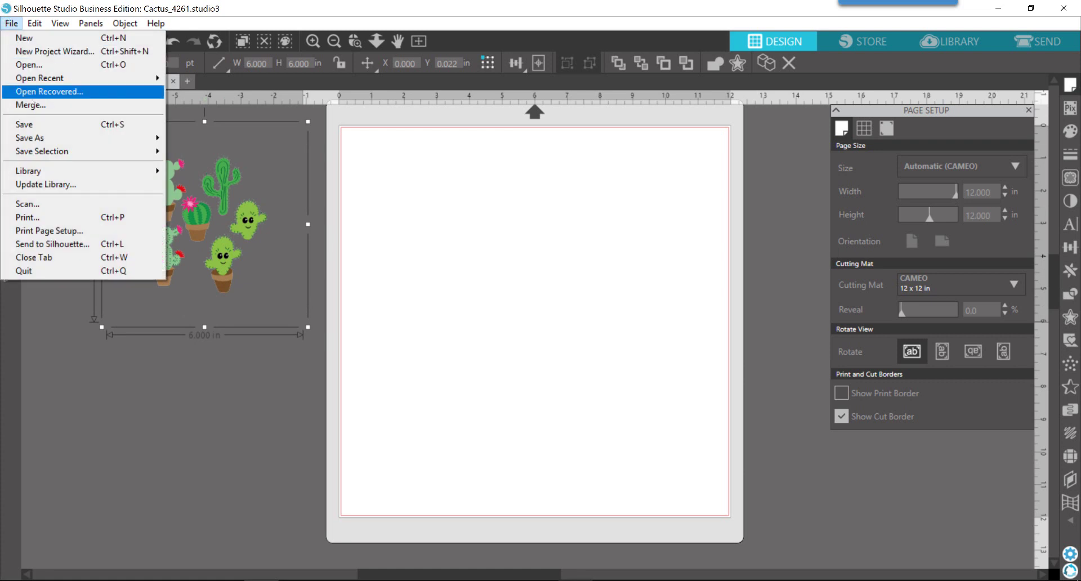
Step: Open the Cactus_4261 SVG as a new design and select its cactus group
{"action": "left_click", "coordinate": [34, 66]}
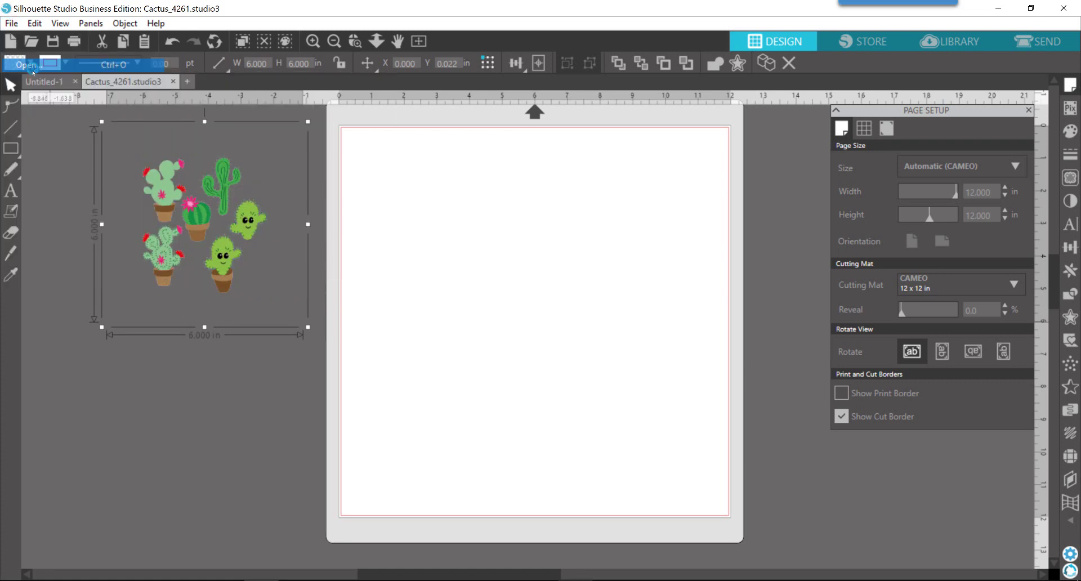
{"action": "double_click", "coordinate": [225, 235]}
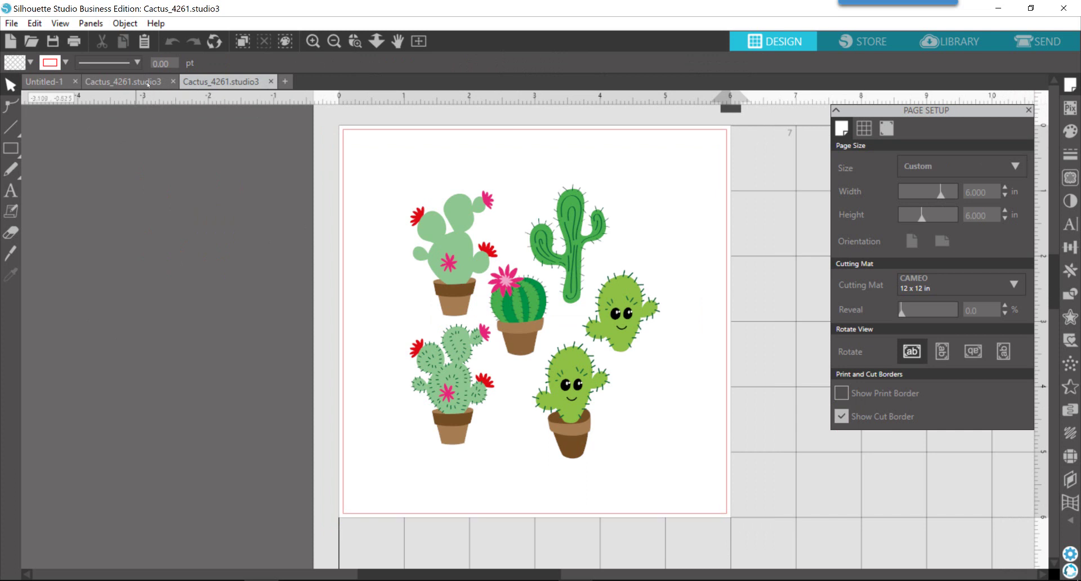
{"action": "left_click", "coordinate": [439, 261]}
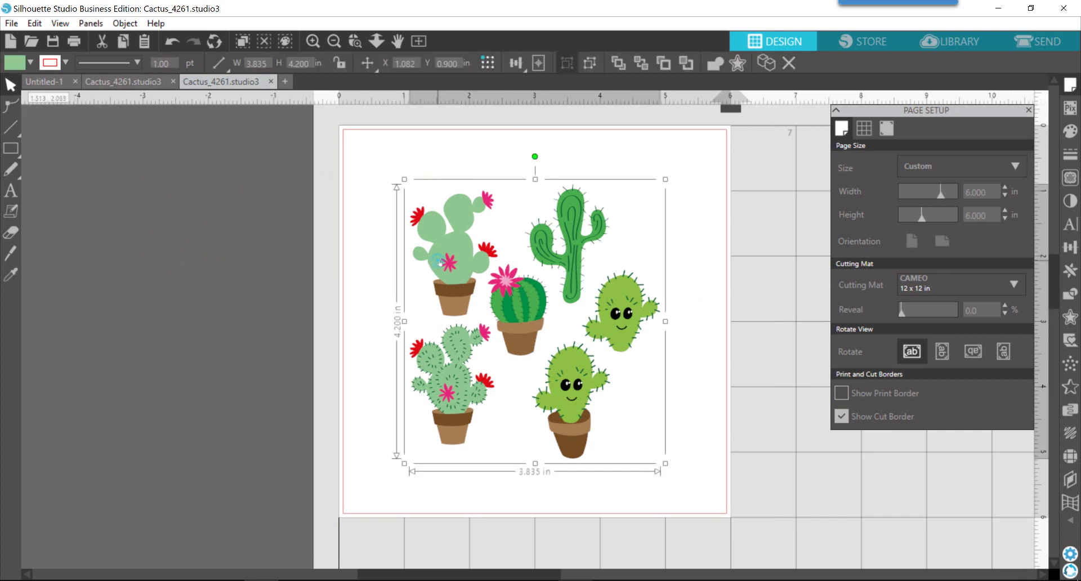
{"action": "right_click", "coordinate": [452, 268]}
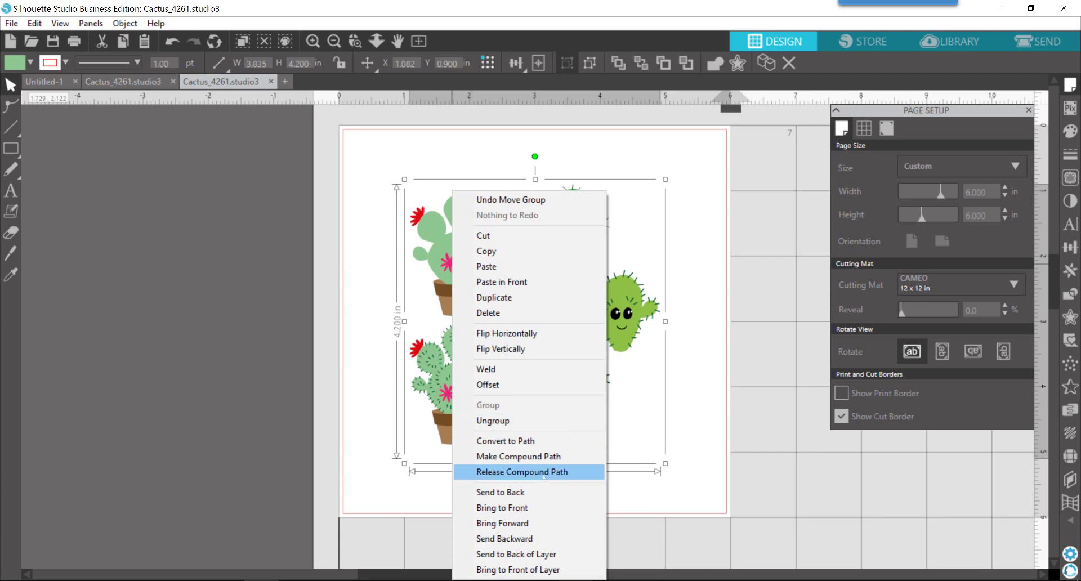
Step: Switch back to the earlier Cactus_4261.studio3 tab, leaving the cactus image unselected beside the mat
{"action": "left_click", "coordinate": [344, 395]}
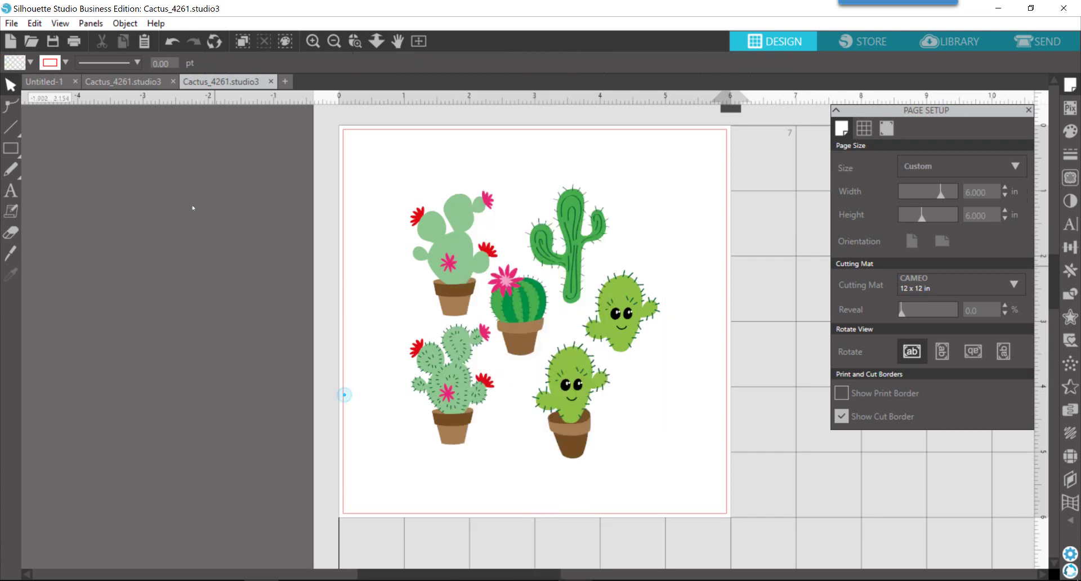
{"action": "left_click", "coordinate": [107, 81]}
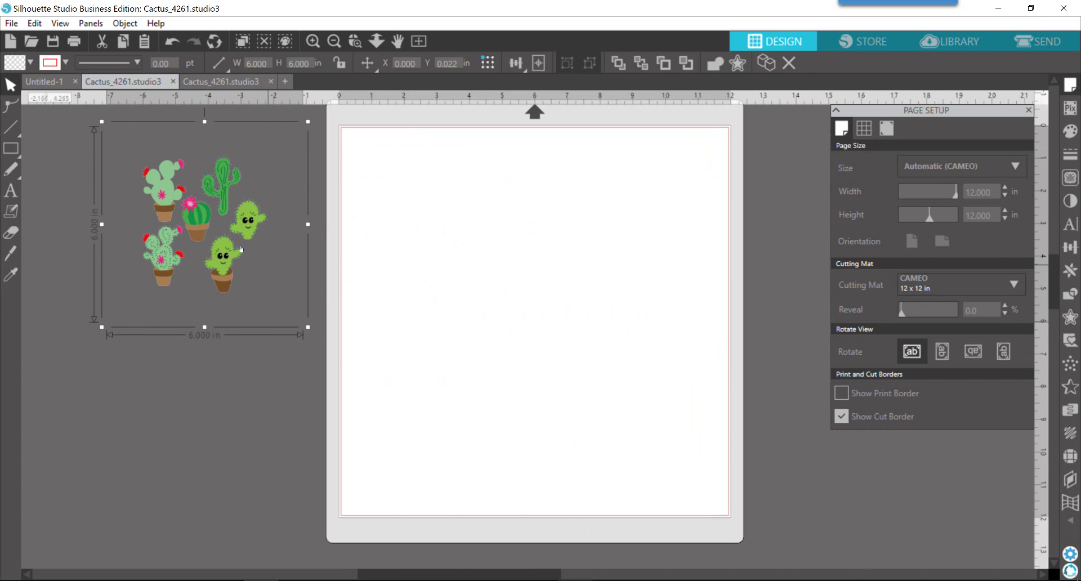
{"action": "right_click", "coordinate": [243, 228]}
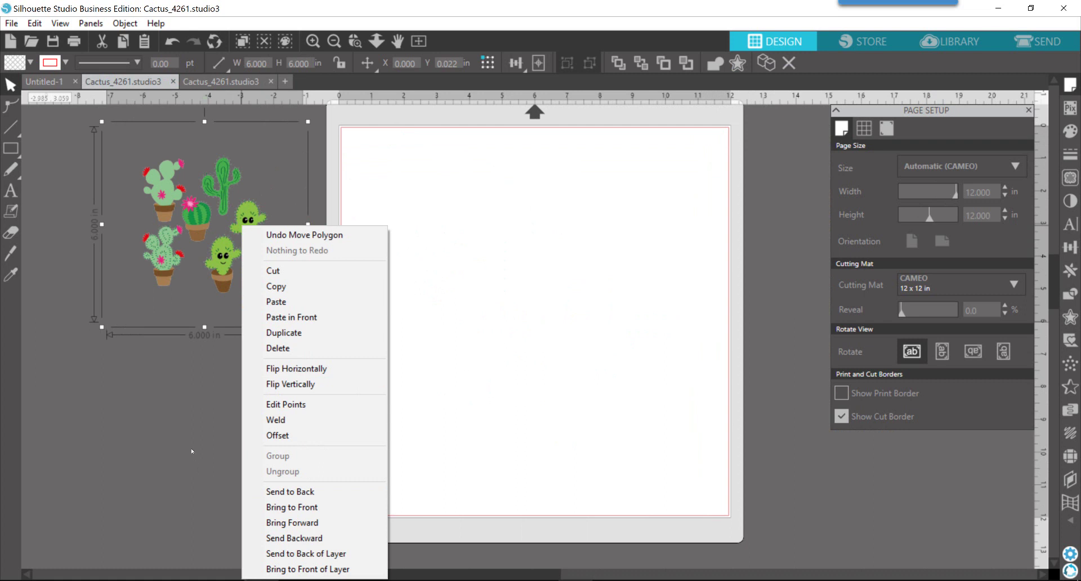
{"action": "left_click", "coordinate": [172, 417]}
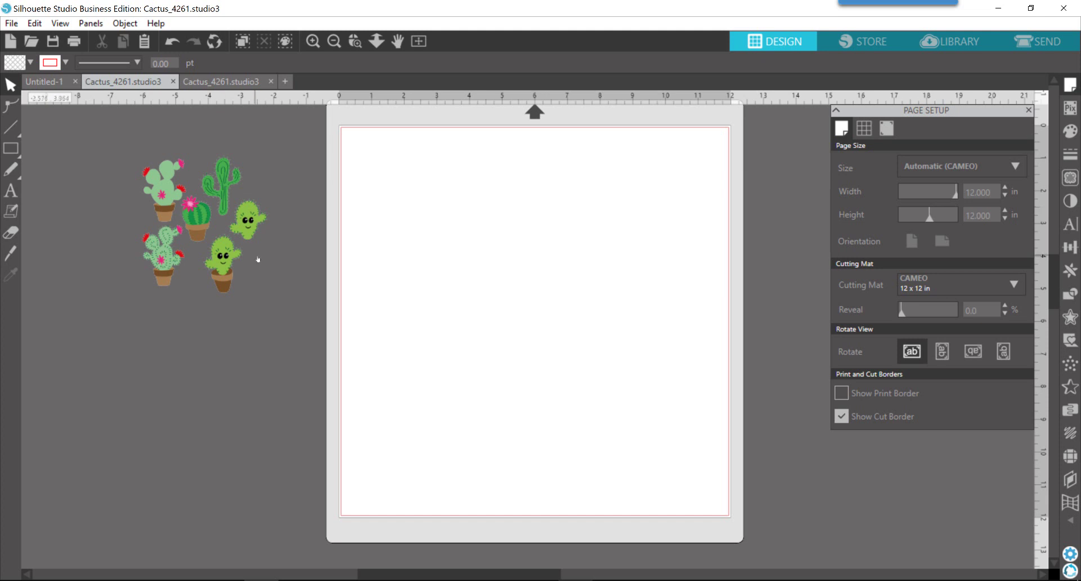
Step: Merge the elveswatching_girl image from Downloads into the cactus design
{"action": "left_click", "coordinate": [9, 22]}
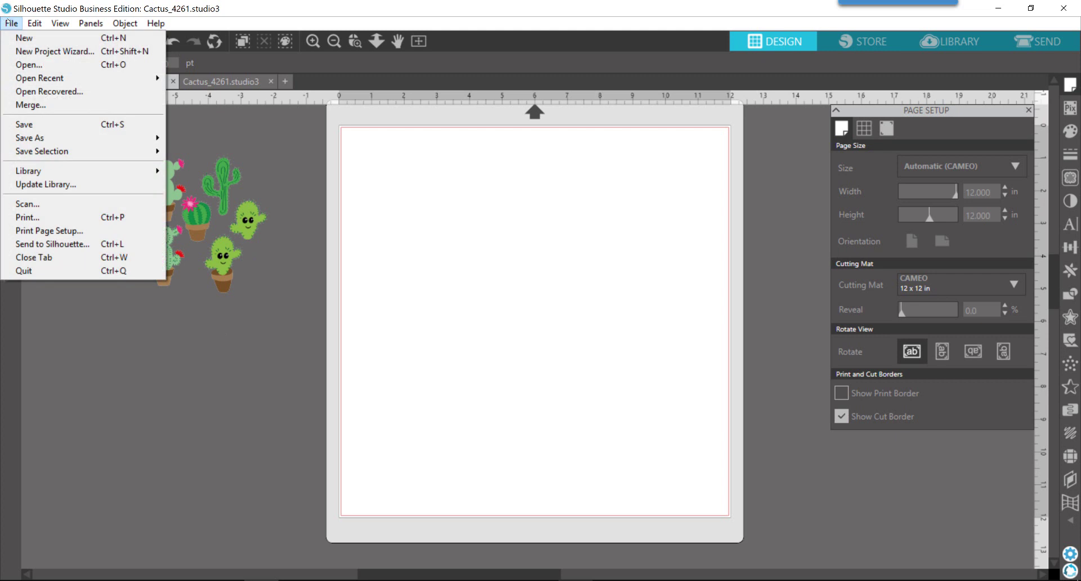
{"action": "left_click", "coordinate": [31, 105]}
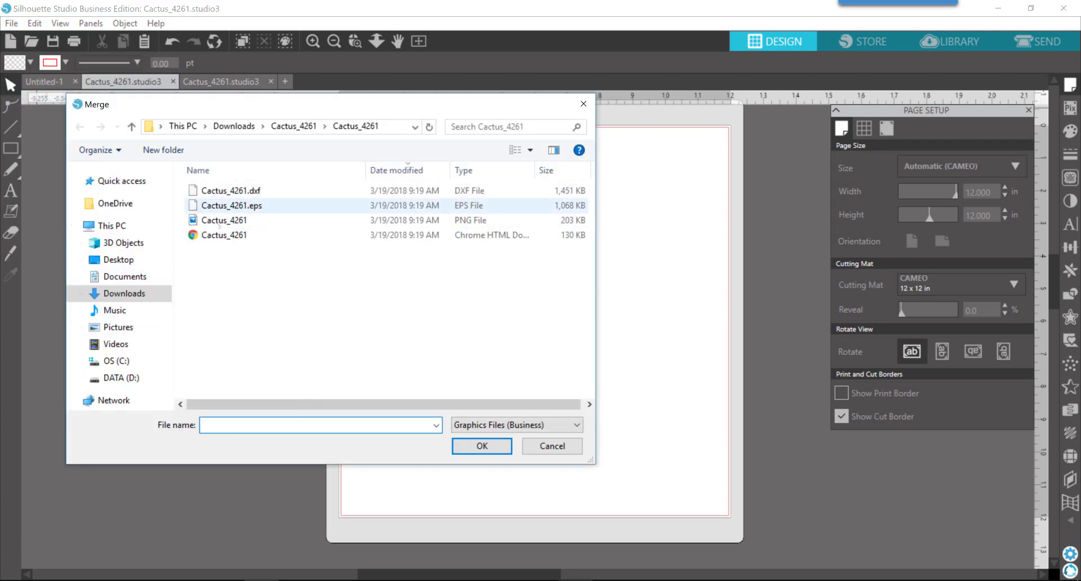
{"action": "left_click", "coordinate": [127, 294]}
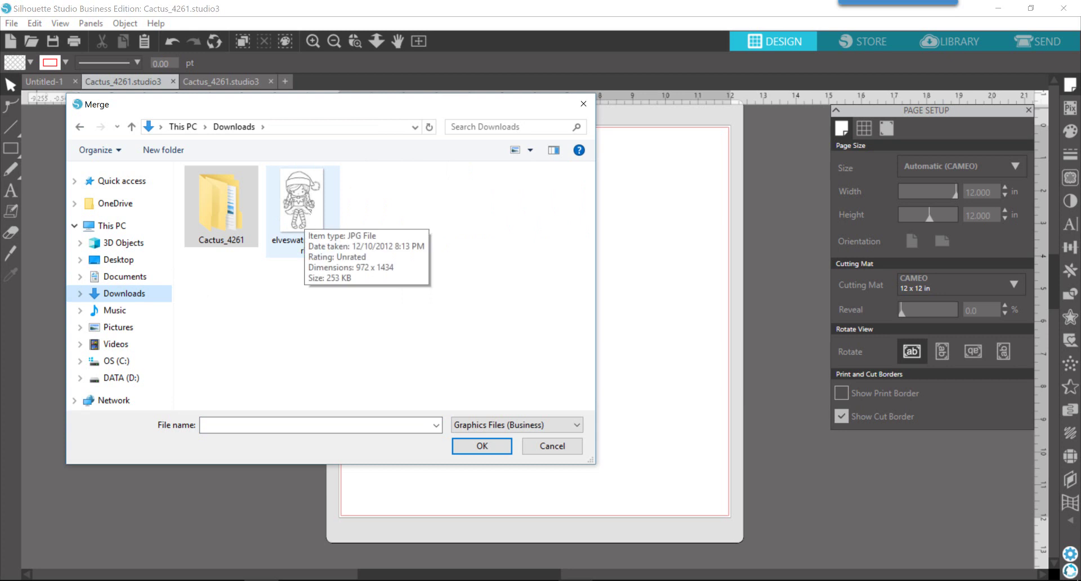
{"action": "left_click", "coordinate": [302, 217]}
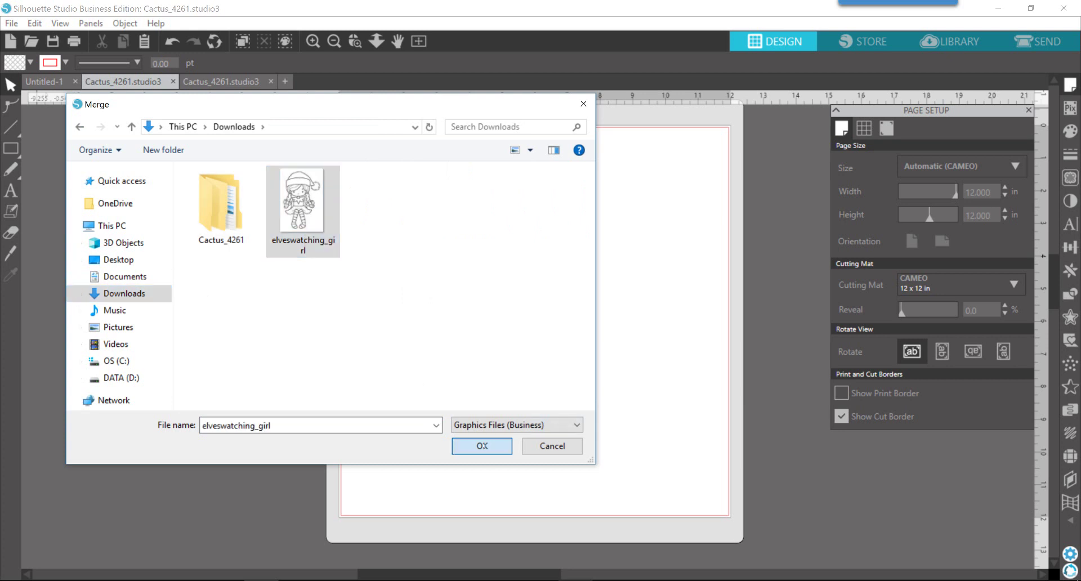
{"action": "left_click", "coordinate": [484, 448]}
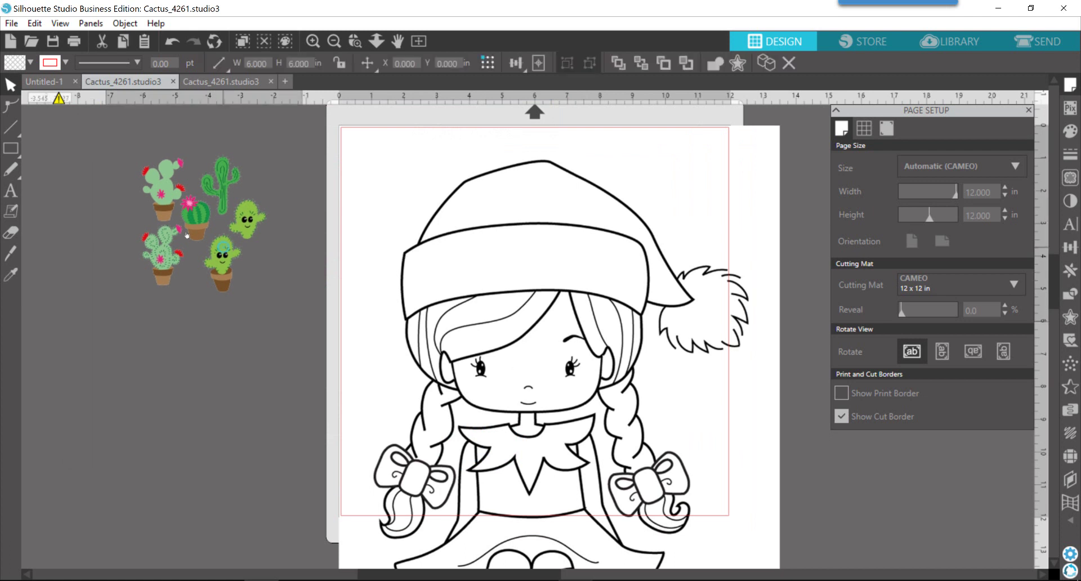
Step: Shrink the elf image to about 8.3 × 12.3 in on the mat, then close the tab unsaved
{"action": "left_click_drag", "start_coordinate": [227, 253], "coordinate": [189, 236]}
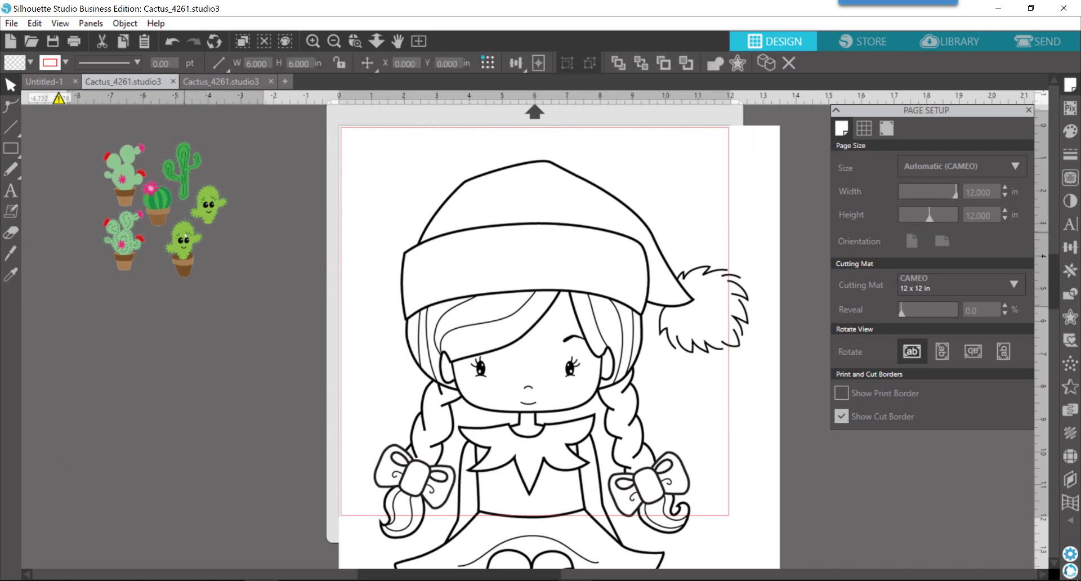
{"action": "left_click", "coordinate": [443, 304]}
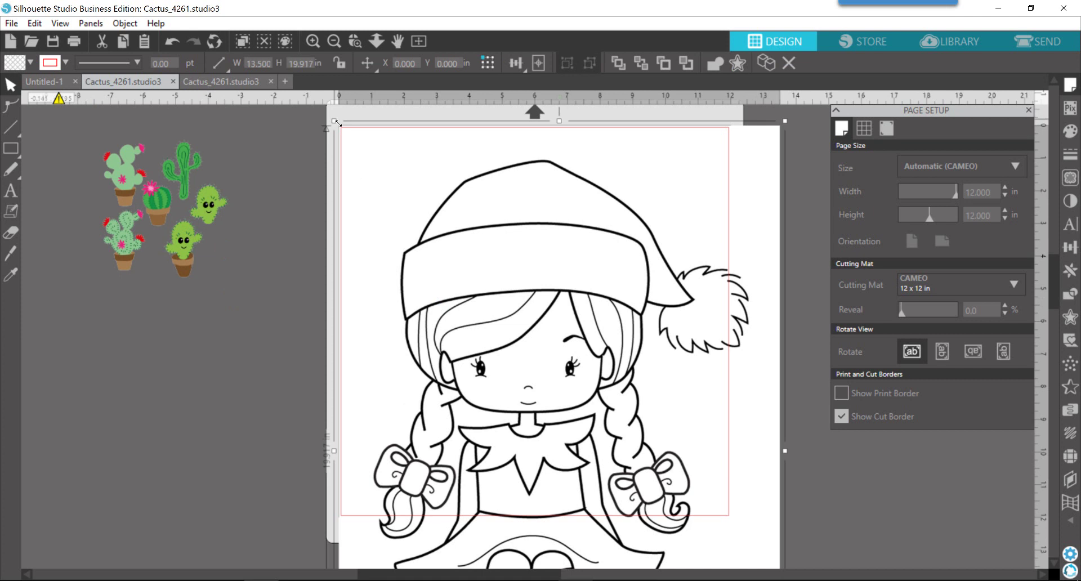
{"action": "left_click_drag", "start_coordinate": [334, 121], "coordinate": [495, 350]}
{"action": "left_click_drag", "start_coordinate": [565, 410], "coordinate": [420, 187]}
{"action": "left_click", "coordinate": [270, 376]}
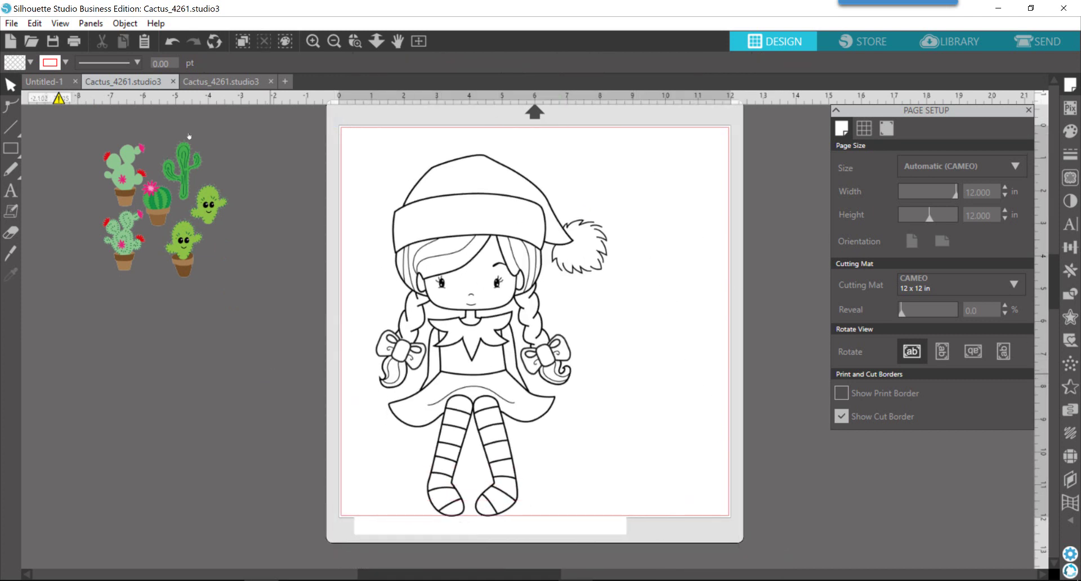
{"action": "left_click", "coordinate": [173, 81]}
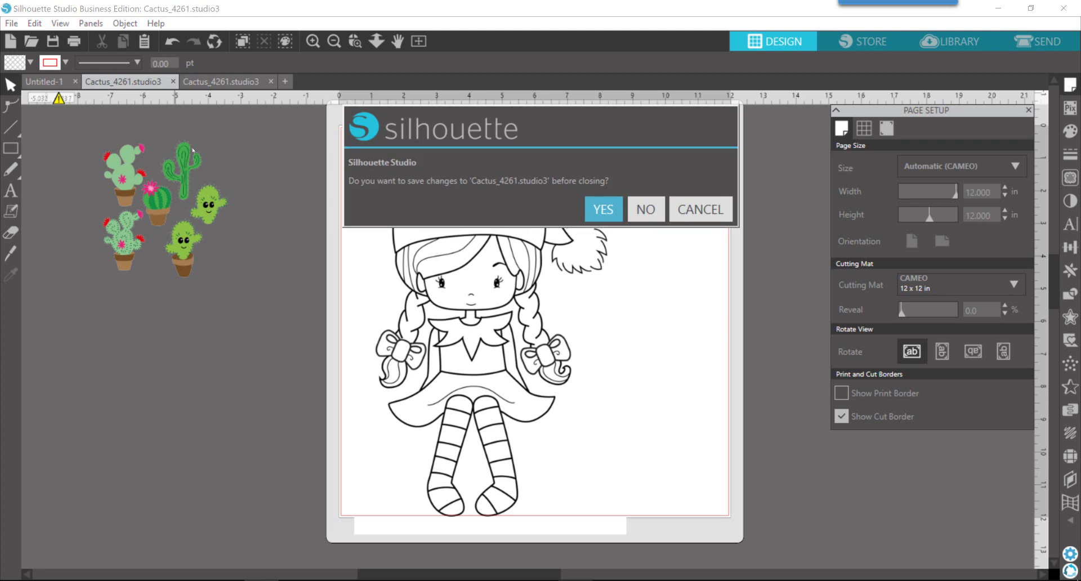
{"action": "left_click", "coordinate": [646, 209]}
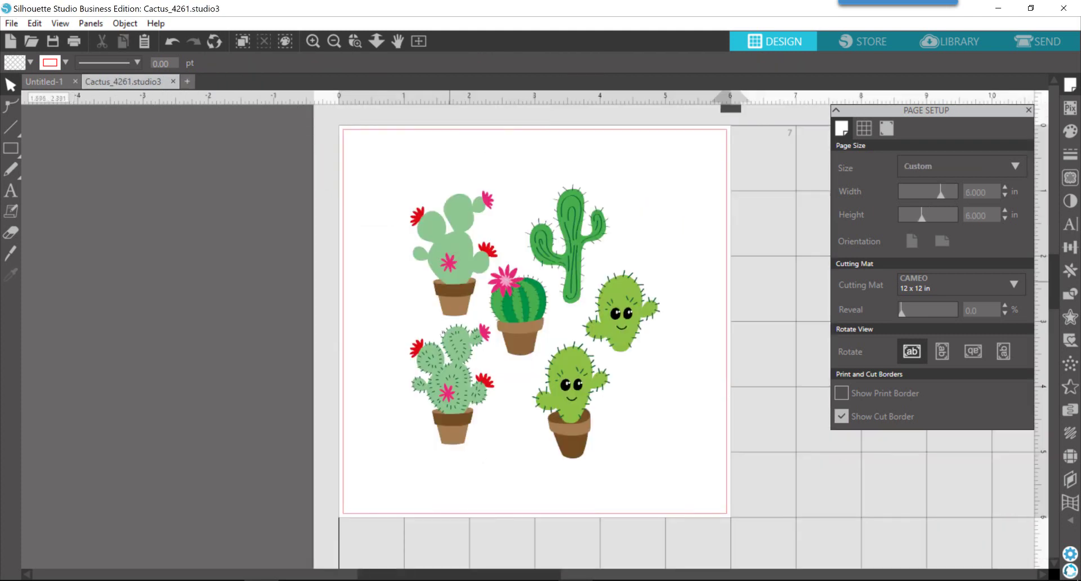
Step: Extract the Dublin font zip in Downloads and open the FontBundles-Dublin-Font folder, widened to show file types
{"action": "left_click", "coordinate": [481, 391]}
{"action": "left_click", "coordinate": [645, 580]}
{"action": "left_click", "coordinate": [341, 278]}
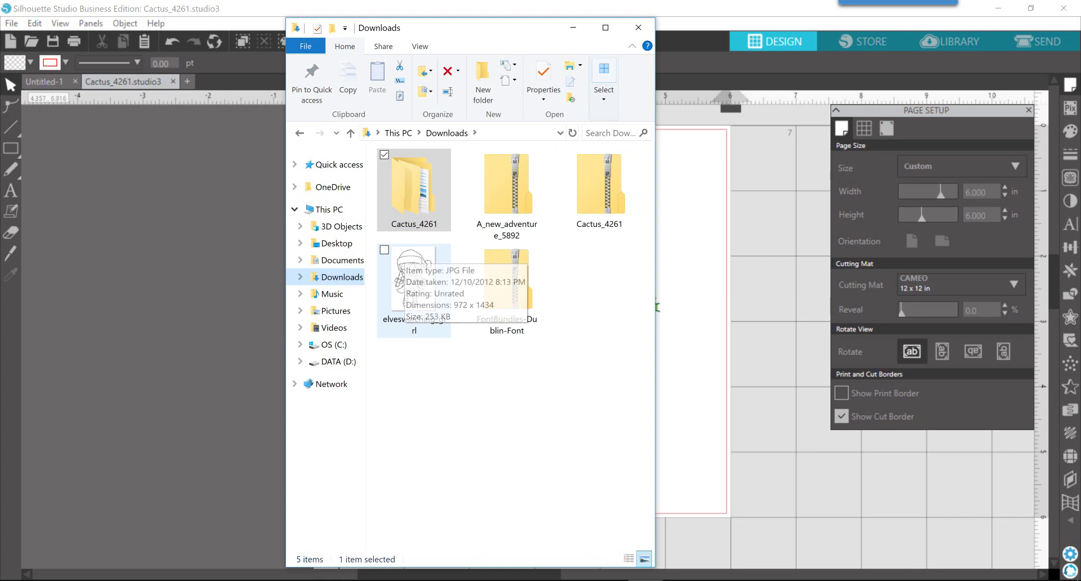
{"action": "right_click", "coordinate": [507, 283]}
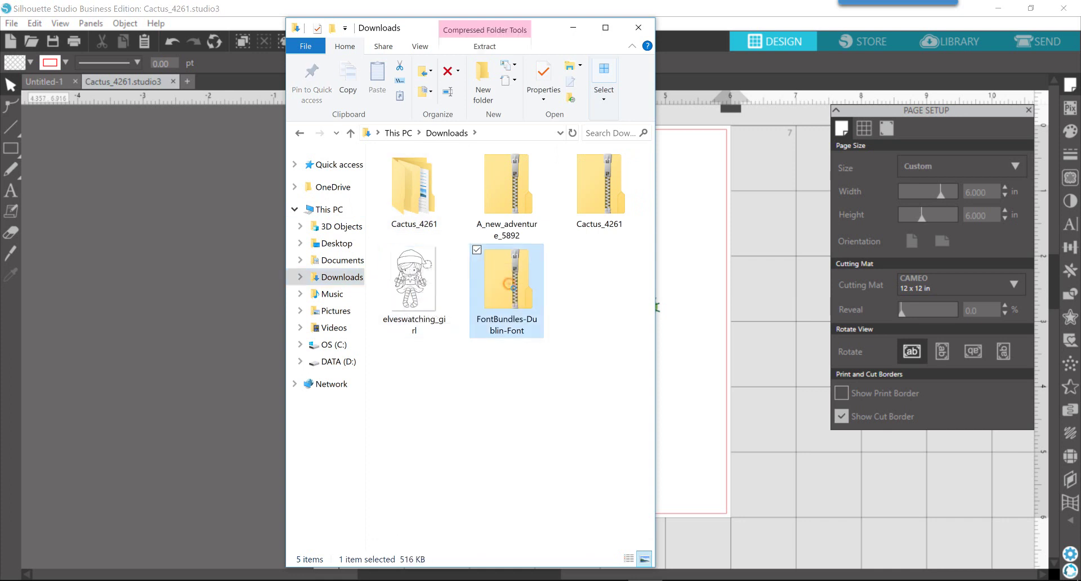
{"action": "left_click", "coordinate": [448, 329]}
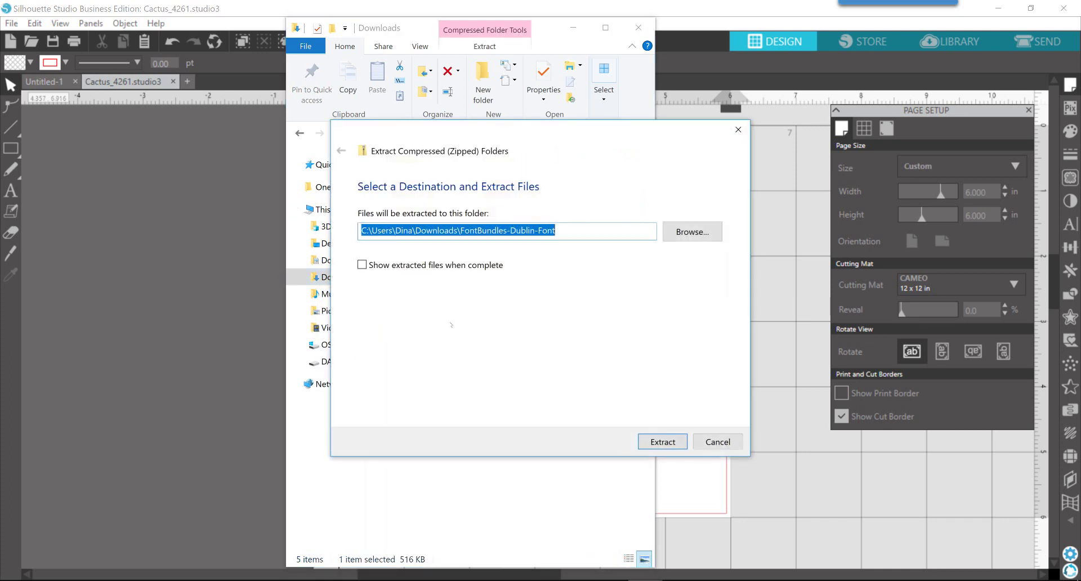
{"action": "left_click", "coordinate": [663, 441]}
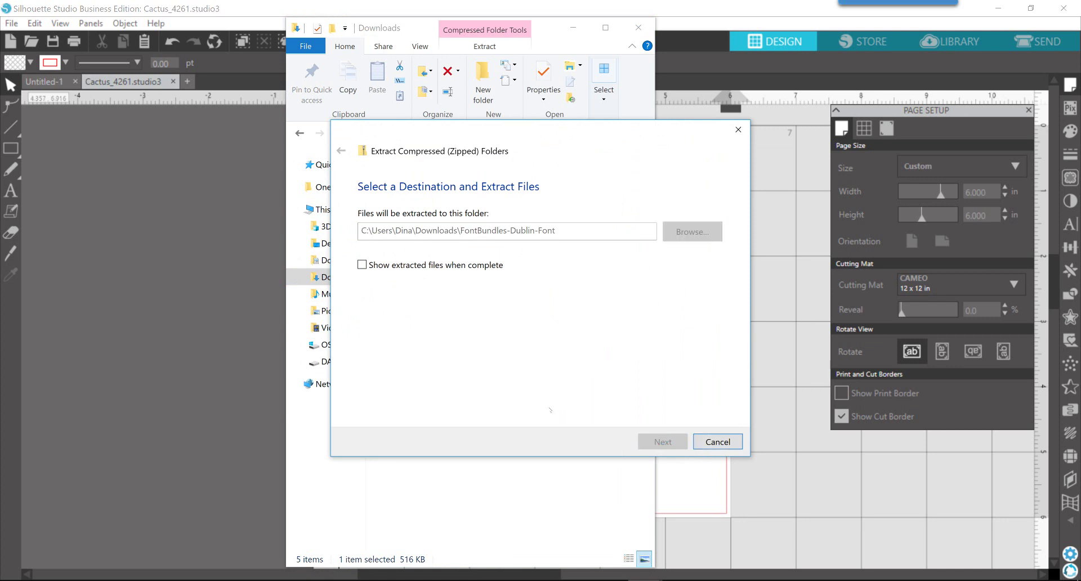
{"action": "double_click", "coordinate": [597, 281]}
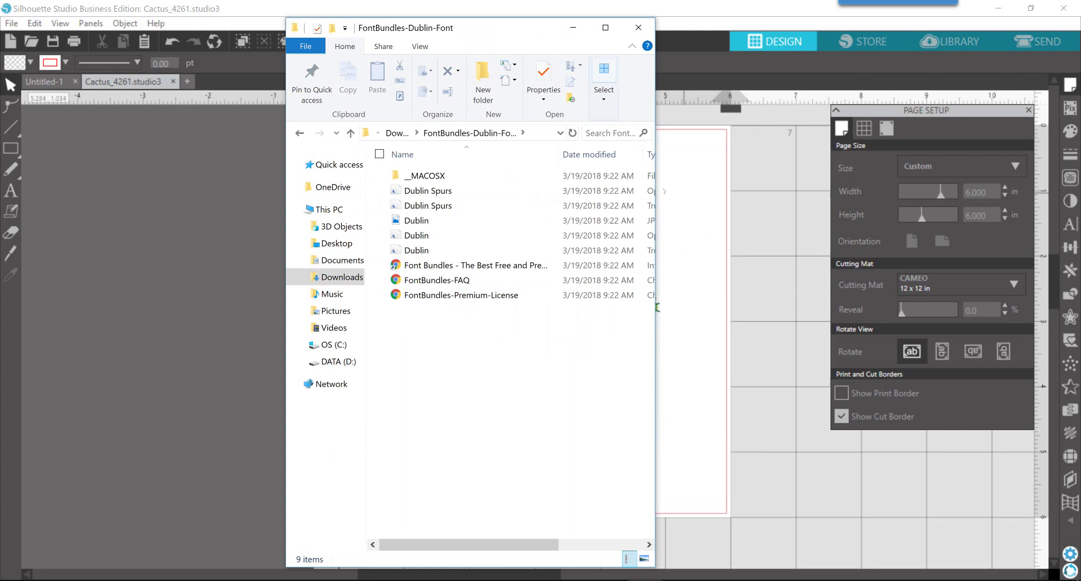
{"action": "left_click_drag", "start_coordinate": [655, 196], "coordinate": [746, 200]}
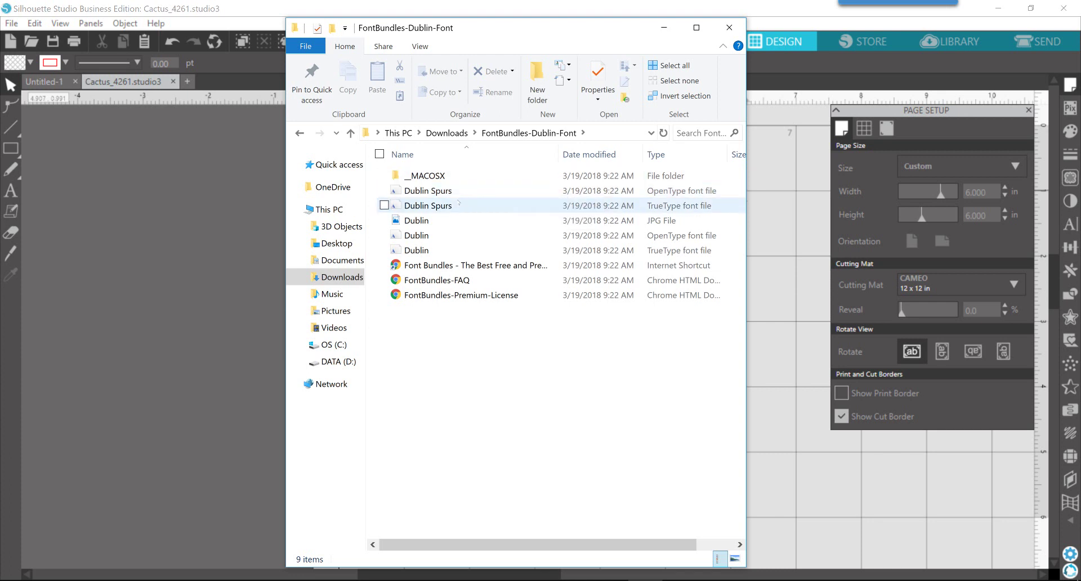
Step: Install the Dublin and Dublin Spurs OpenType fonts, then close the Explorer window
{"action": "double_click", "coordinate": [445, 191]}
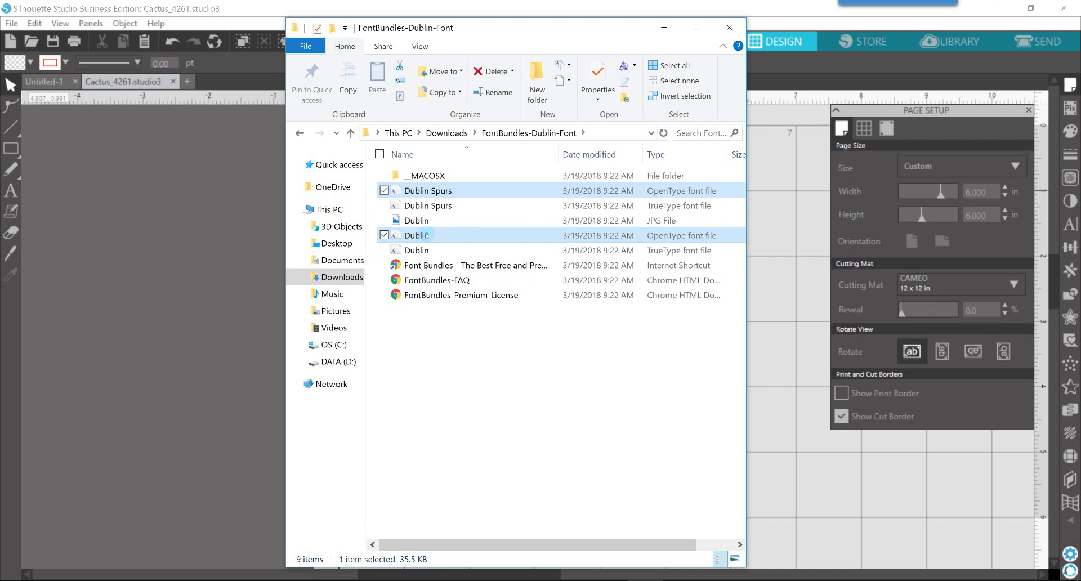
{"action": "right_click", "coordinate": [427, 235]}
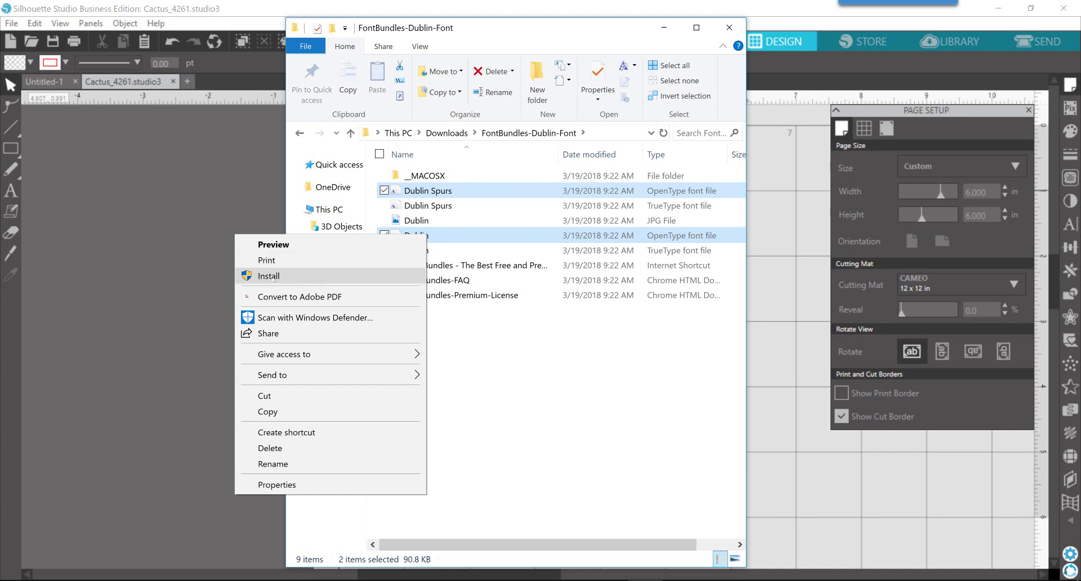
{"action": "left_click", "coordinate": [275, 278]}
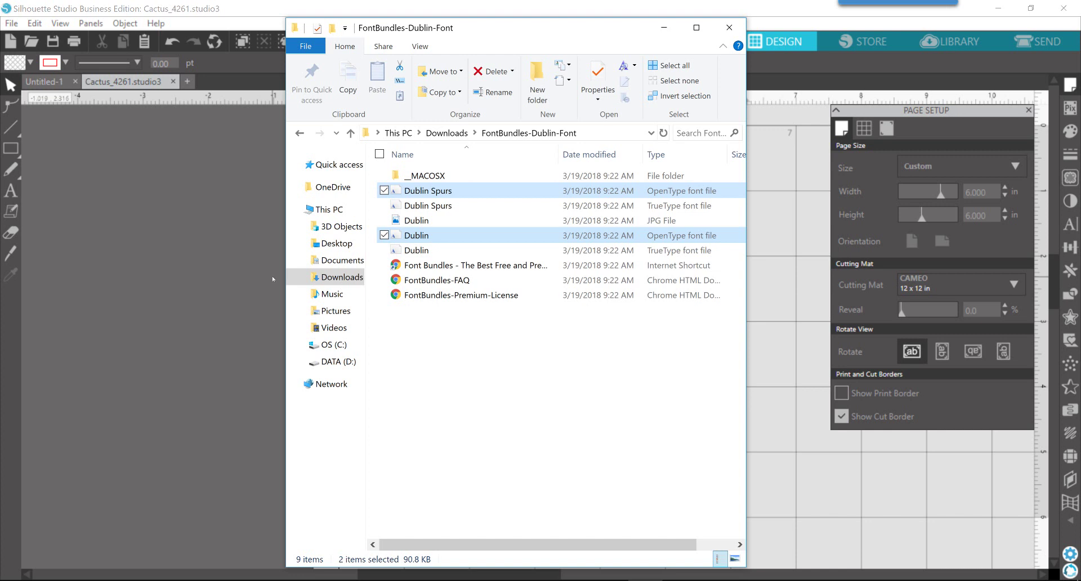
{"action": "left_click", "coordinate": [730, 27]}
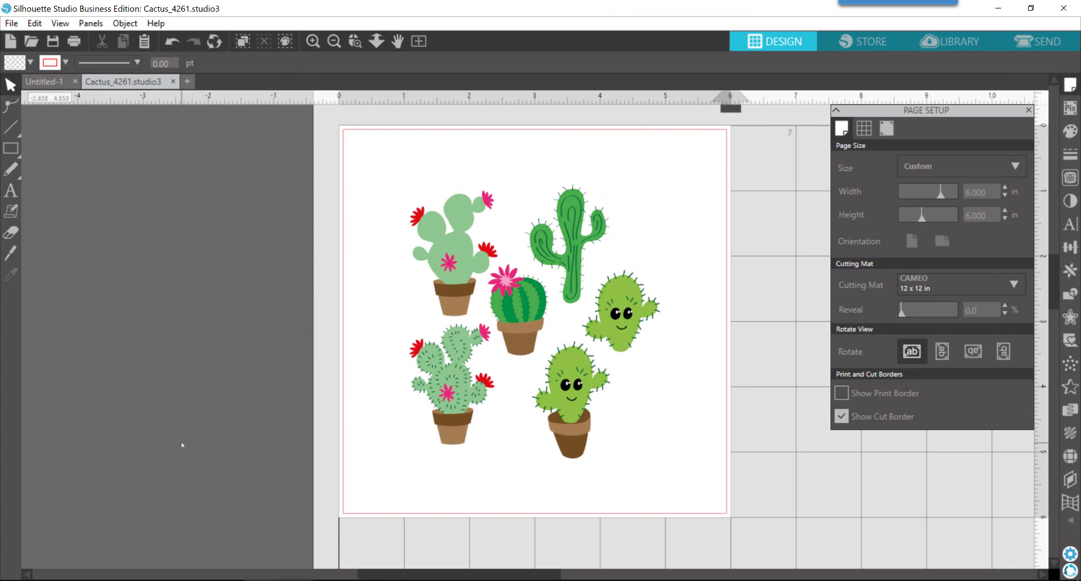